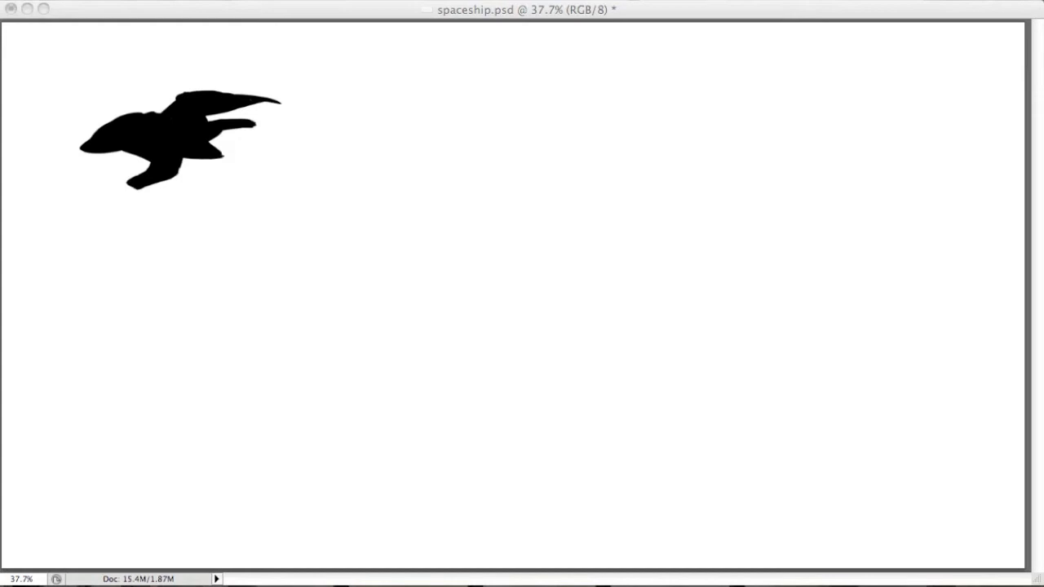
Extend the lower tail fin of the bird-like ship silhouette into a long point and smooth its back.
{"action": "mouse_move", "coordinate": [222, 129]}
{"action": "left_mouse_down"}
{"action": "mouse_move", "coordinate": [302, 121]}
{"action": "mouse_move", "coordinate": [221, 137]}
{"action": "mouse_move", "coordinate": [235, 134]}
{"action": "left_mouse_up"}
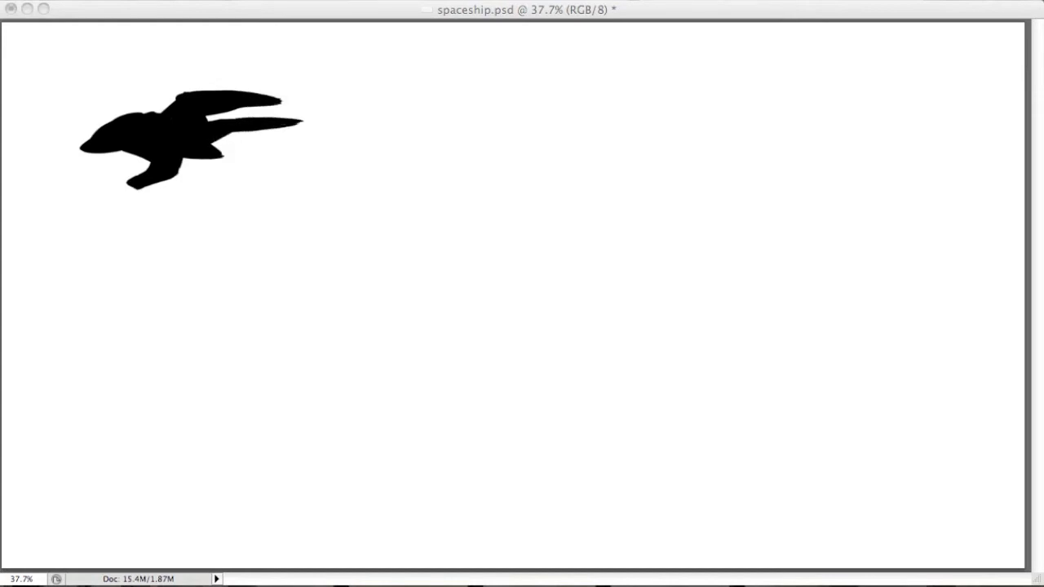
{"action": "left_click_drag", "start_coordinate": [152, 113], "coordinate": [165, 111]}
Paint a second black ship silhouette in the middle of the upper row, with a downward wedge wing, arched hull, struts and trailing tail.
{"action": "left_click_drag", "start_coordinate": [400, 105], "coordinate": [436, 155]}
{"action": "mouse_move", "coordinate": [396, 111]}
{"action": "left_mouse_down"}
{"action": "mouse_move", "coordinate": [432, 134]}
{"action": "mouse_move", "coordinate": [432, 160]}
{"action": "left_mouse_up"}
{"action": "left_click_drag", "start_coordinate": [440, 101], "coordinate": [442, 162]}
{"action": "left_click_drag", "start_coordinate": [396, 106], "coordinate": [432, 95]}
{"action": "left_click_drag", "start_coordinate": [407, 135], "coordinate": [444, 168]}
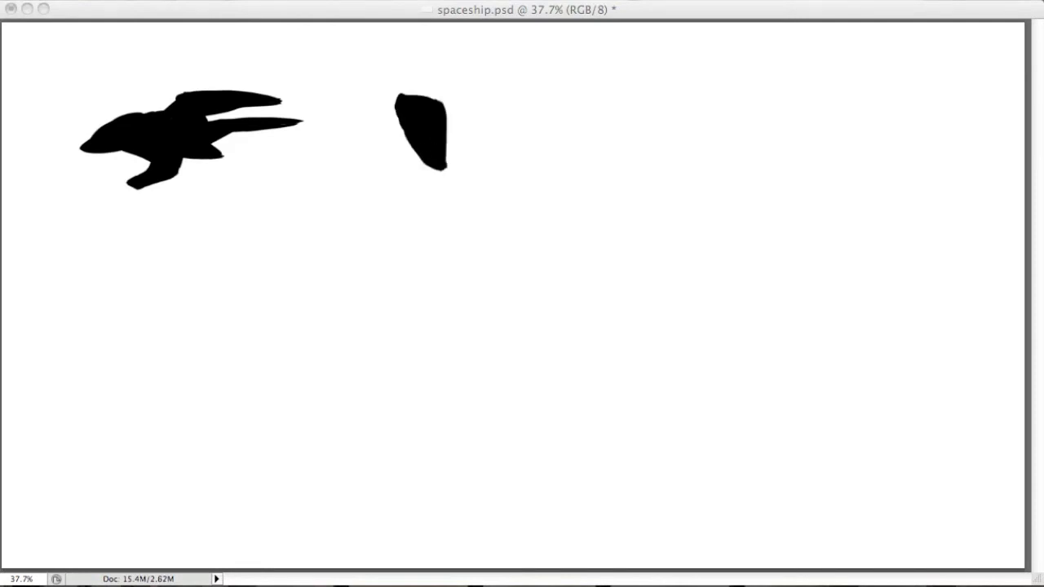
{"action": "mouse_move", "coordinate": [406, 91]}
{"action": "left_mouse_down"}
{"action": "mouse_move", "coordinate": [499, 99]}
{"action": "mouse_move", "coordinate": [447, 143]}
{"action": "mouse_move", "coordinate": [496, 109]}
{"action": "mouse_move", "coordinate": [512, 131]}
{"action": "mouse_move", "coordinate": [602, 118]}
{"action": "mouse_move", "coordinate": [534, 139]}
{"action": "mouse_move", "coordinate": [612, 137]}
{"action": "mouse_move", "coordinate": [624, 124]}
{"action": "mouse_move", "coordinate": [659, 138]}
{"action": "left_mouse_up"}
{"action": "mouse_move", "coordinate": [580, 96]}
{"action": "left_mouse_down"}
{"action": "mouse_move", "coordinate": [589, 75]}
{"action": "mouse_move", "coordinate": [620, 119]}
{"action": "left_mouse_up"}
{"action": "key", "text": "super+z"}
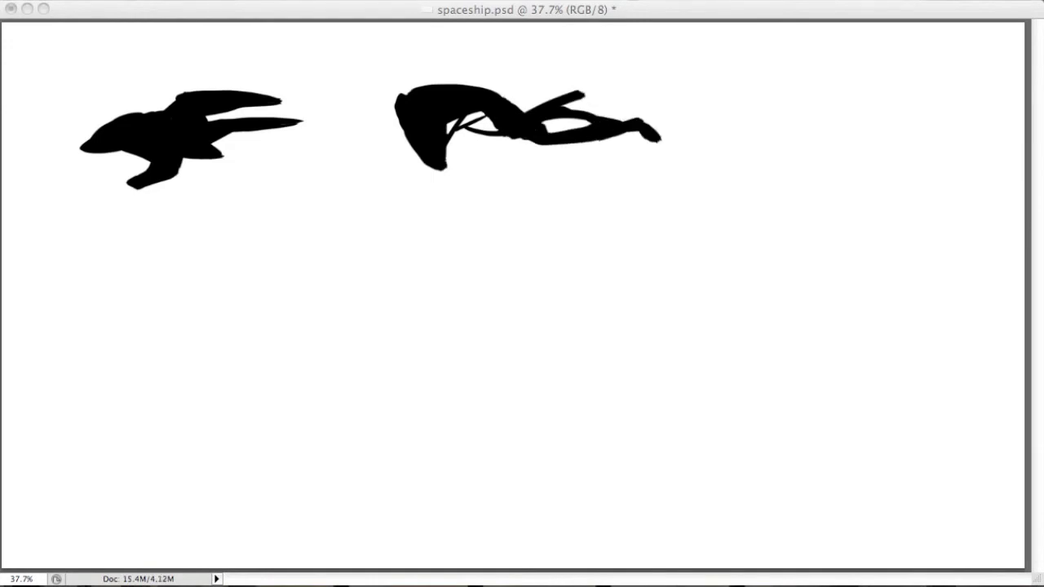
Add rounded engine pods above, below and behind the second ship's tail, with thin struts connecting the hull sections.
{"action": "left_click_drag", "start_coordinate": [531, 104], "coordinate": [600, 94]}
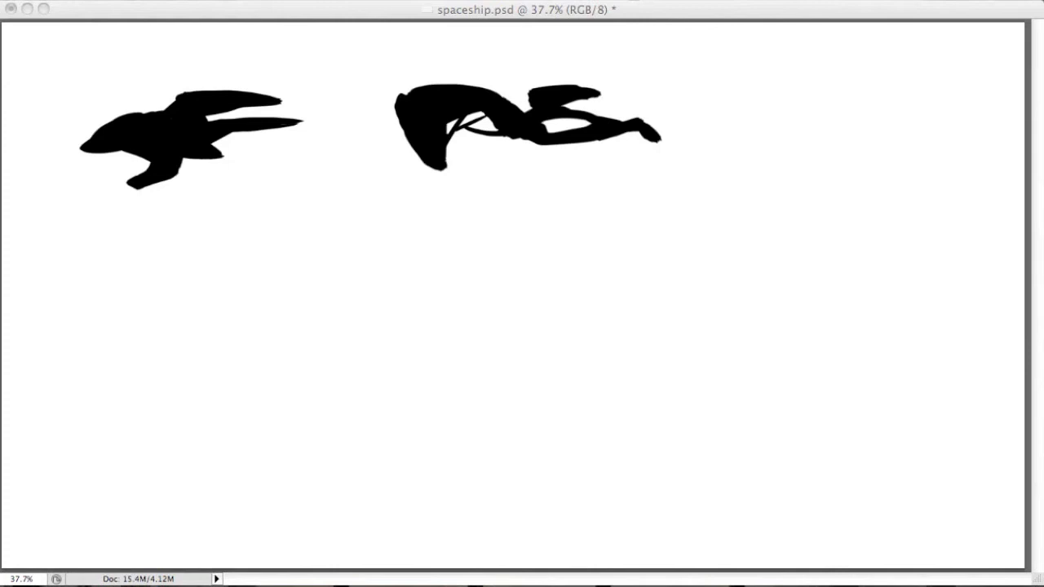
{"action": "left_click_drag", "start_coordinate": [575, 145], "coordinate": [621, 153]}
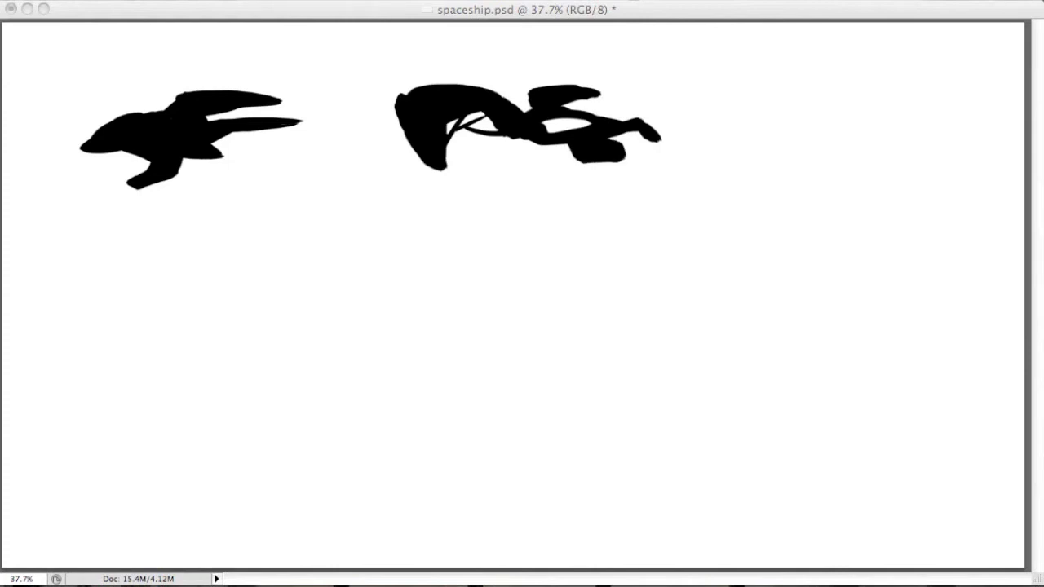
{"action": "left_click_drag", "start_coordinate": [602, 107], "coordinate": [657, 135]}
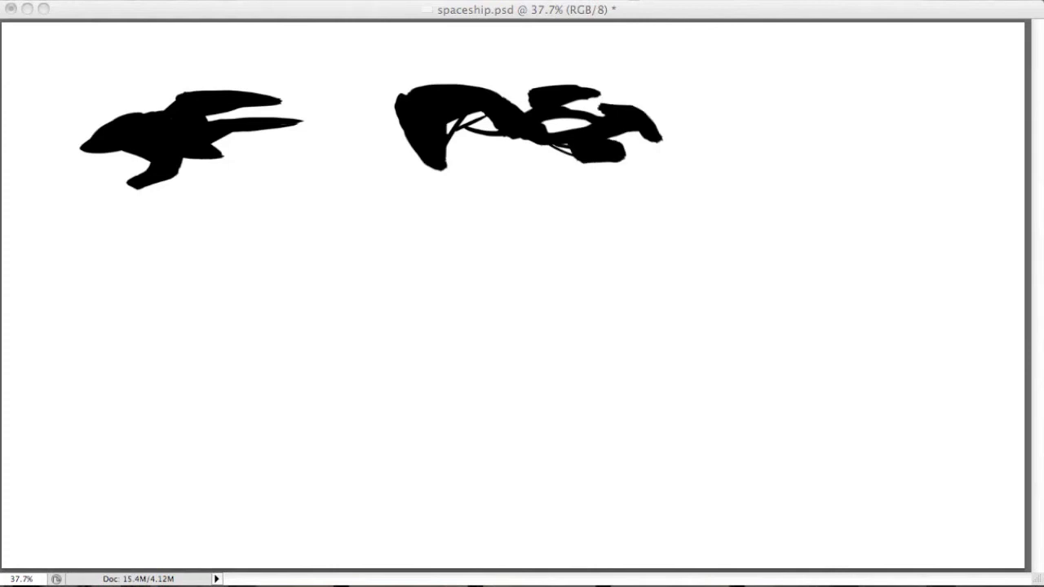
{"action": "left_click_drag", "start_coordinate": [542, 146], "coordinate": [572, 156]}
{"action": "left_click_drag", "start_coordinate": [564, 119], "coordinate": [583, 128]}
{"action": "key", "text": "alt+super+z"}
{"action": "key", "text": "alt+super+z"}
{"action": "left_click_drag", "start_coordinate": [481, 120], "coordinate": [487, 130]}
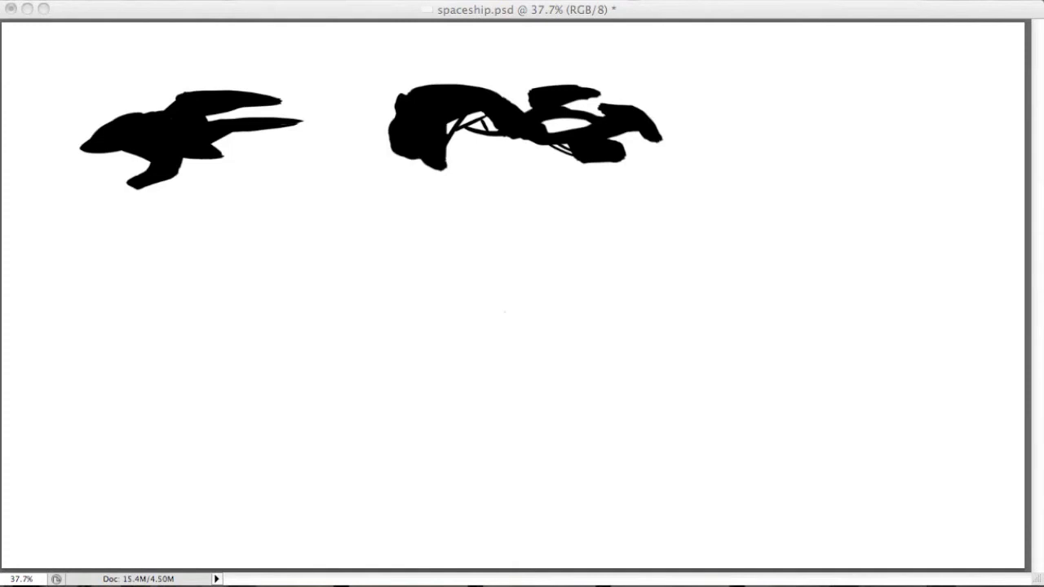
Discard the bulge painted on the second ship's front wing and paint a small block on top of its hull.
{"action": "left_click_drag", "start_coordinate": [397, 108], "coordinate": [393, 151]}
{"action": "key", "text": "alt+super+z"}
{"action": "left_click_drag", "start_coordinate": [434, 78], "coordinate": [460, 77]}
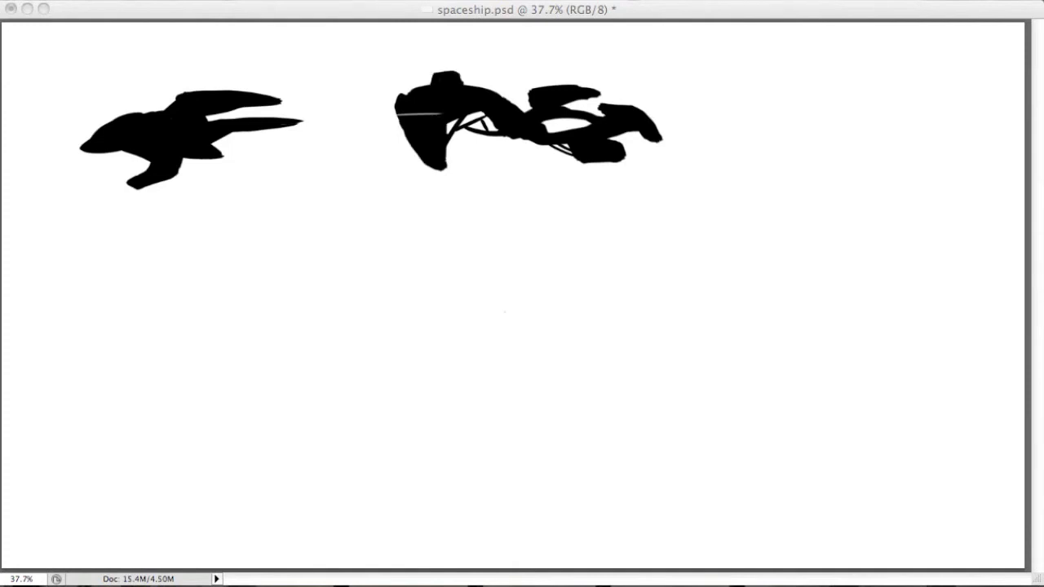
Draw thin light panel lines across the second ship's front wing, hull and rear pods.
{"action": "mouse_move", "coordinate": [502, 96]}
{"action": "left_mouse_down"}
{"action": "mouse_move", "coordinate": [487, 122]}
{"action": "mouse_move", "coordinate": [513, 139]}
{"action": "left_mouse_up"}
{"action": "left_click_drag", "start_coordinate": [406, 95], "coordinate": [447, 127]}
{"action": "left_click_drag", "start_coordinate": [566, 145], "coordinate": [622, 135]}
{"action": "left_click_drag", "start_coordinate": [530, 108], "coordinate": [571, 105]}
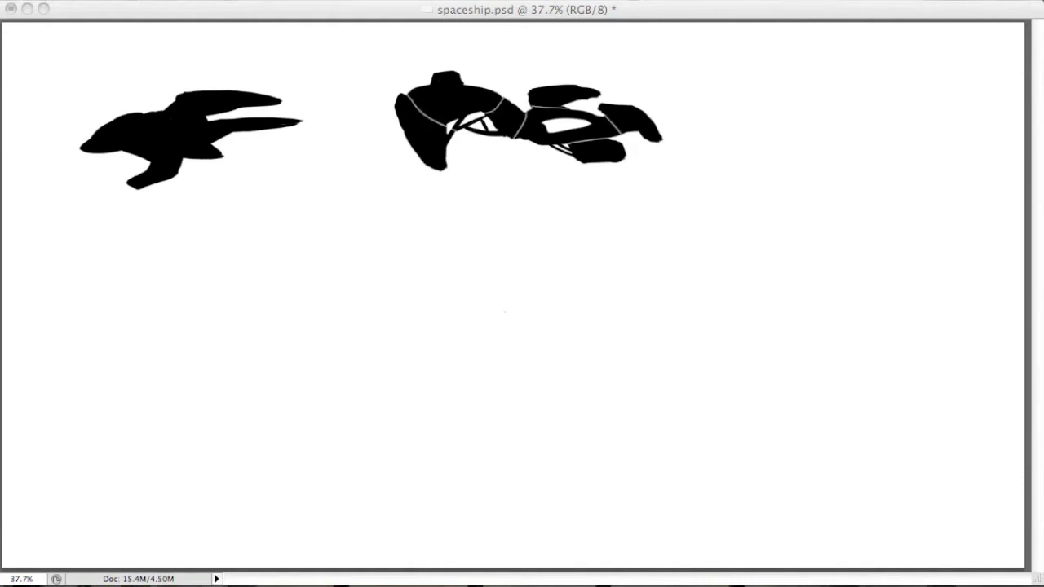
{"action": "left_click_drag", "start_coordinate": [423, 110], "coordinate": [414, 145]}
{"action": "key", "text": "ctrl+z"}
{"action": "left_click_drag", "start_coordinate": [397, 106], "coordinate": [417, 117]}
{"action": "mouse_move", "coordinate": [422, 160]}
{"action": "left_mouse_down"}
{"action": "mouse_move", "coordinate": [446, 162]}
{"action": "mouse_move", "coordinate": [449, 141]}
{"action": "left_mouse_up"}
Paint a third ship silhouette at the right end of the upper row, with a curved lower hull, upper front prong and pointed tail.
{"action": "left_click_drag", "start_coordinate": [785, 159], "coordinate": [887, 127]}
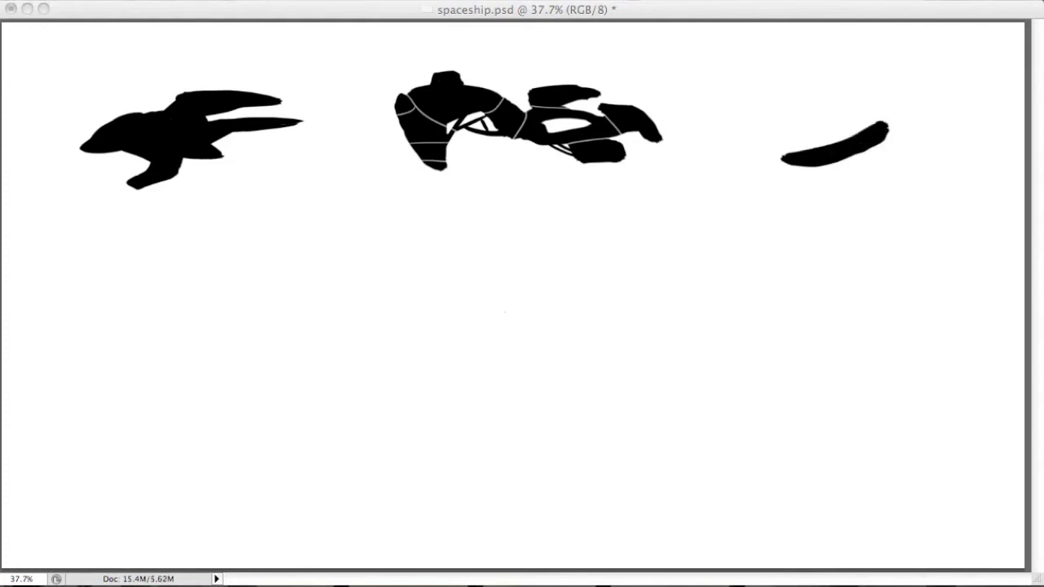
{"action": "left_click_drag", "start_coordinate": [785, 161], "coordinate": [901, 139]}
{"action": "left_click_drag", "start_coordinate": [822, 131], "coordinate": [894, 110]}
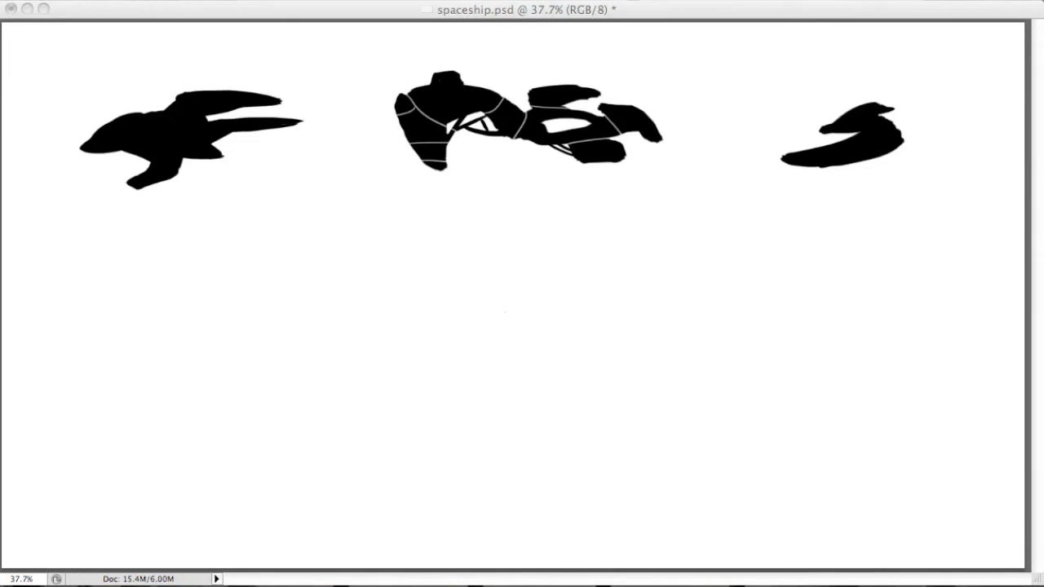
{"action": "mouse_move", "coordinate": [822, 131]}
{"action": "left_mouse_down"}
{"action": "mouse_move", "coordinate": [956, 106]}
{"action": "mouse_move", "coordinate": [838, 129]}
{"action": "mouse_move", "coordinate": [861, 132]}
{"action": "mouse_move", "coordinate": [848, 112]}
{"action": "mouse_move", "coordinate": [860, 104]}
{"action": "mouse_move", "coordinate": [975, 96]}
{"action": "mouse_move", "coordinate": [770, 135]}
{"action": "mouse_move", "coordinate": [798, 129]}
{"action": "left_mouse_up"}
{"action": "key", "text": "ctrl+z"}
{"action": "key", "text": "ctrl+z"}
{"action": "left_click_drag", "start_coordinate": [846, 133], "coordinate": [784, 136]}
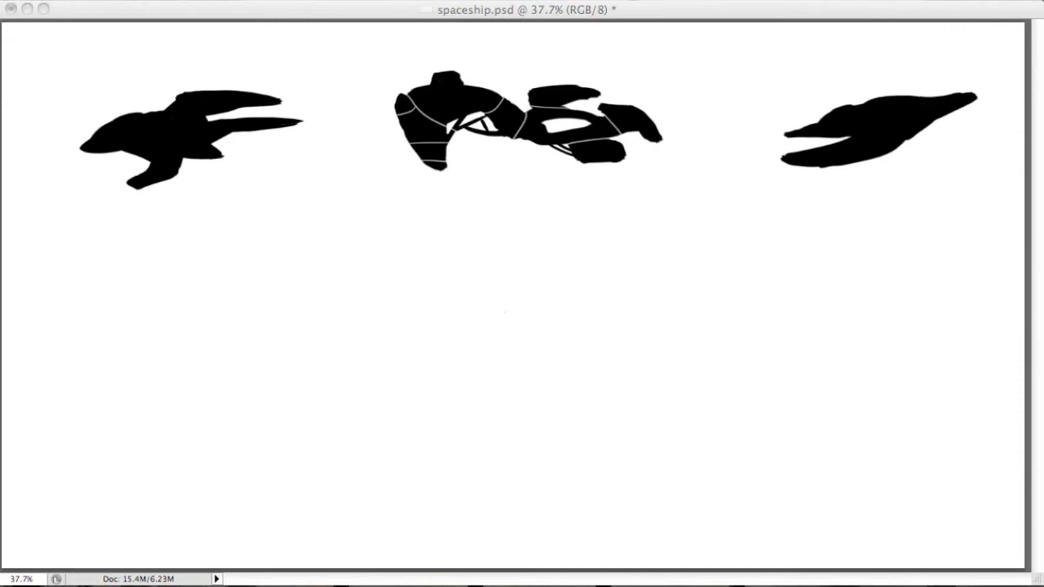
Shorten the third ship's upper front prong and draw light panel lines along the prong and hull.
{"action": "key", "text": "ctrl+alt+z"}
{"action": "key", "text": "ctrl+alt+z"}
{"action": "left_click_drag", "start_coordinate": [816, 129], "coordinate": [891, 101]}
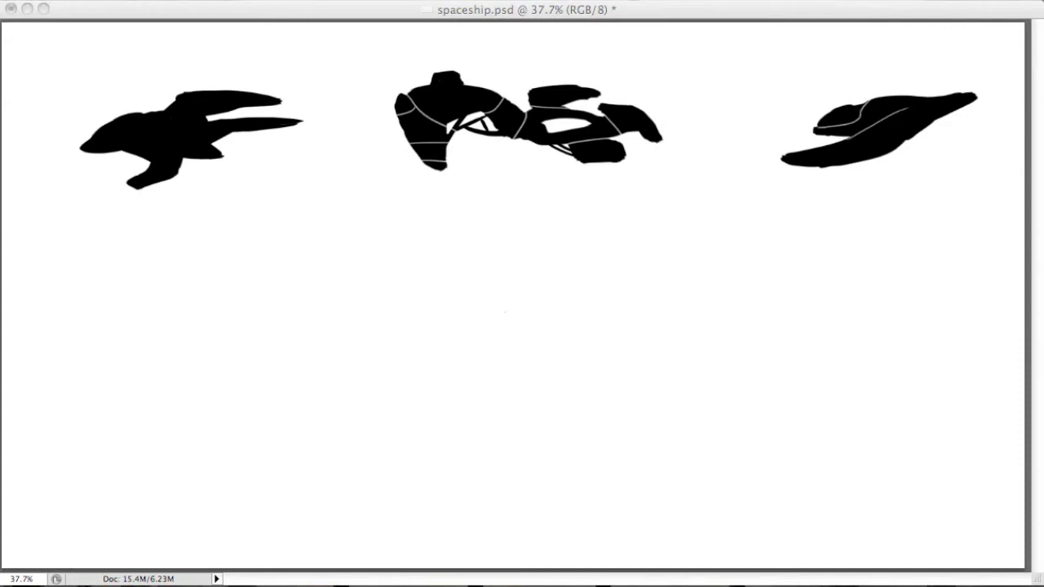
Lengthen the third ship's nose and add a small fin beneath the hull and a turret with a forward barrel on top.
{"action": "left_click_drag", "start_coordinate": [785, 159], "coordinate": [765, 160]}
{"action": "left_click_drag", "start_coordinate": [832, 179], "coordinate": [896, 147]}
{"action": "left_click_drag", "start_coordinate": [899, 96], "coordinate": [967, 75]}
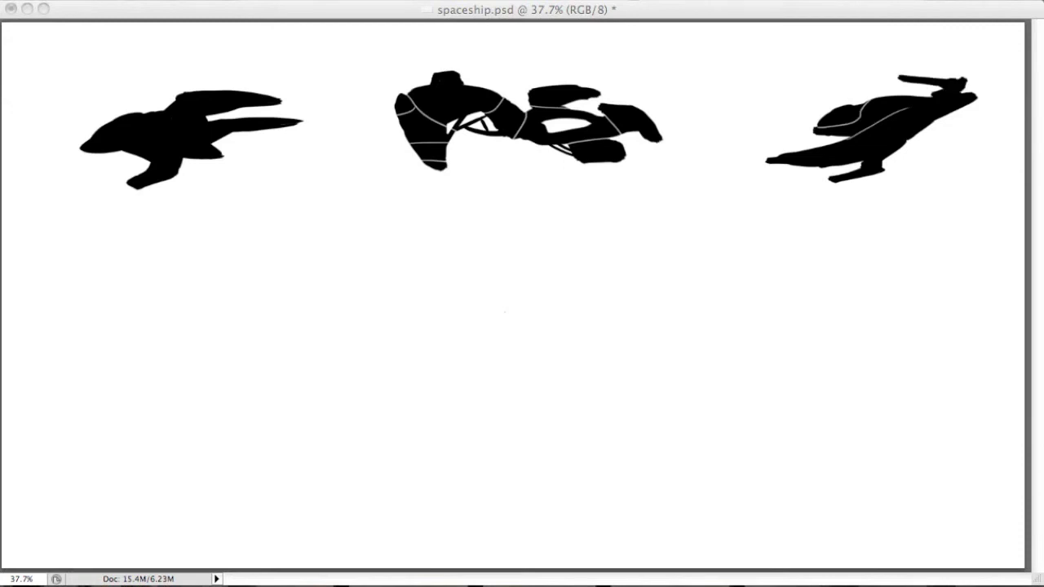
{"action": "key", "text": "ctrl+z"}
{"action": "left_click_drag", "start_coordinate": [850, 89], "coordinate": [909, 87]}
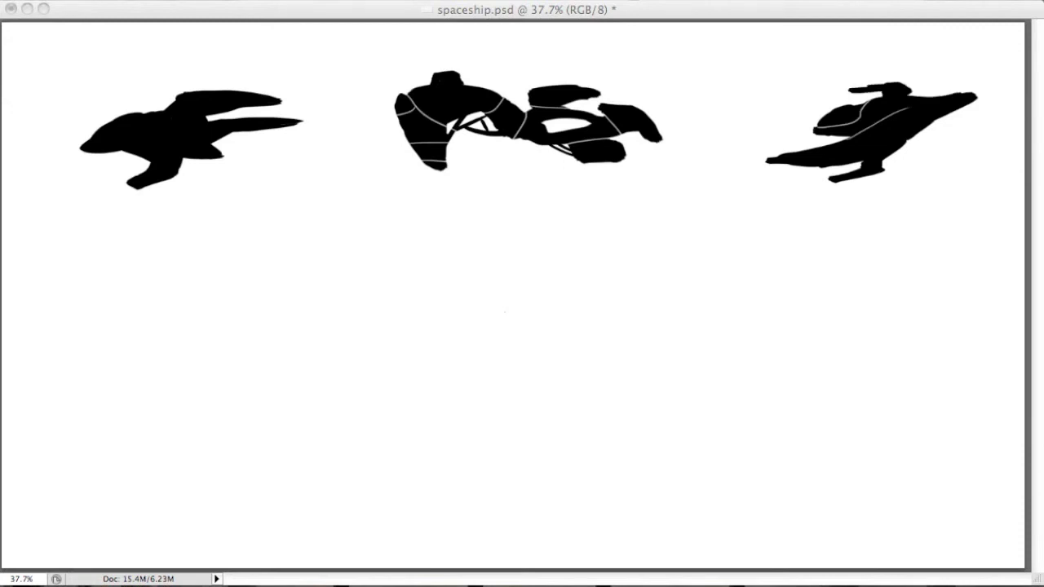
Paint a rear pod on the third ship and replace its lower fin with a deeper, longer curved underside.
{"action": "left_click_drag", "start_coordinate": [909, 122], "coordinate": [995, 123]}
{"action": "mouse_move", "coordinate": [832, 179]}
{"action": "left_mouse_down"}
{"action": "mouse_move", "coordinate": [883, 171]}
{"action": "mouse_move", "coordinate": [840, 163]}
{"action": "left_mouse_up"}
{"action": "left_click_drag", "start_coordinate": [824, 114], "coordinate": [858, 105]}
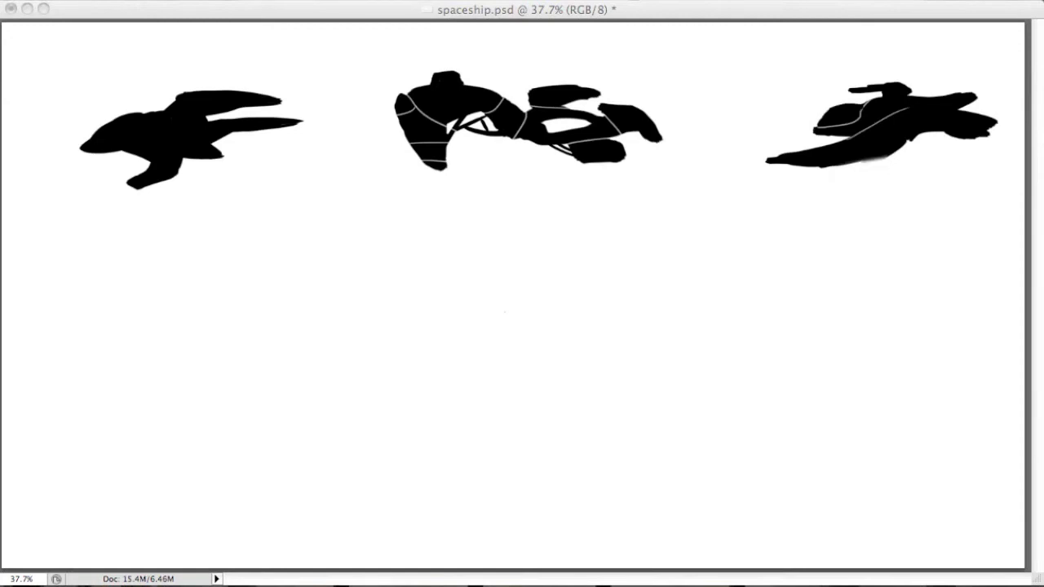
{"action": "mouse_move", "coordinate": [824, 168]}
{"action": "left_mouse_down"}
{"action": "mouse_move", "coordinate": [750, 158]}
{"action": "mouse_move", "coordinate": [897, 164]}
{"action": "mouse_move", "coordinate": [929, 137]}
{"action": "left_mouse_up"}
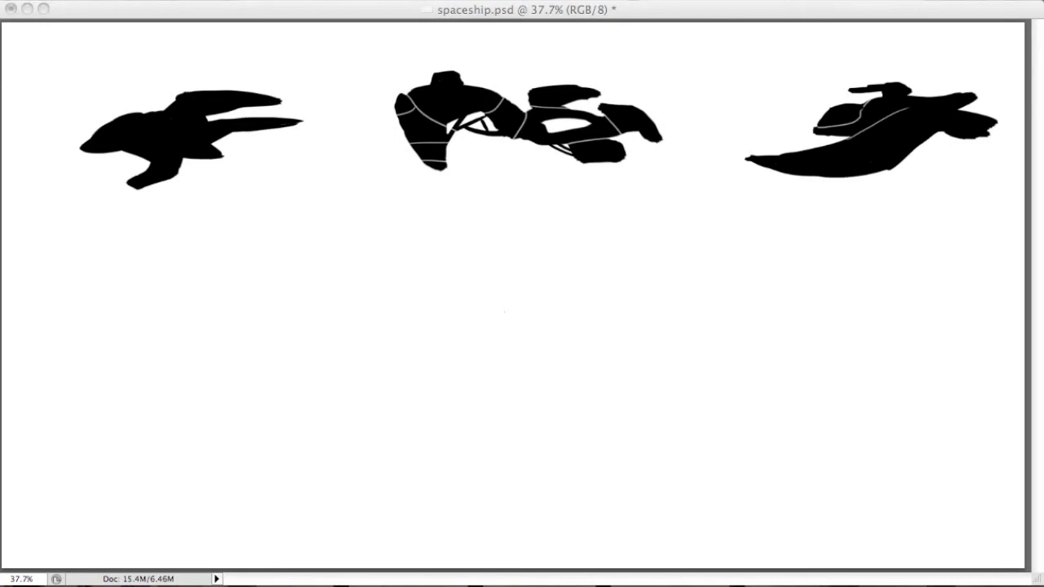
Paint a fourth ship silhouette below the first, with a downward front wing, ladder-like struts, domed rear hull and two tail barrels.
{"action": "left_click_drag", "start_coordinate": [122, 245], "coordinate": [160, 333]}
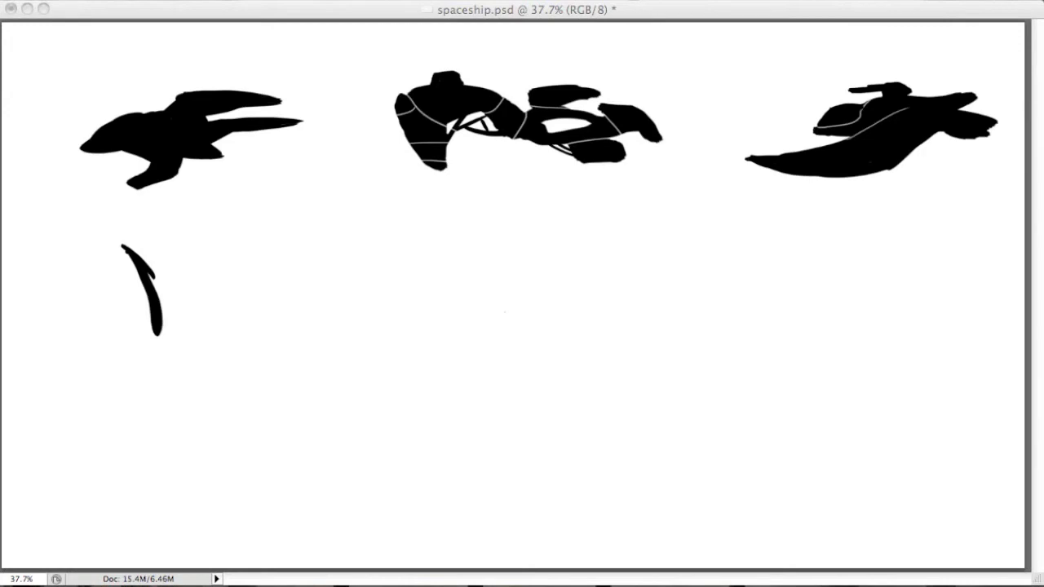
{"action": "left_click_drag", "start_coordinate": [111, 240], "coordinate": [195, 242]}
{"action": "left_click_drag", "start_coordinate": [166, 300], "coordinate": [209, 298]}
{"action": "mouse_move", "coordinate": [166, 286]}
{"action": "left_mouse_down"}
{"action": "mouse_move", "coordinate": [202, 286]}
{"action": "mouse_move", "coordinate": [201, 274]}
{"action": "left_mouse_up"}
{"action": "left_click_drag", "start_coordinate": [172, 264], "coordinate": [300, 266]}
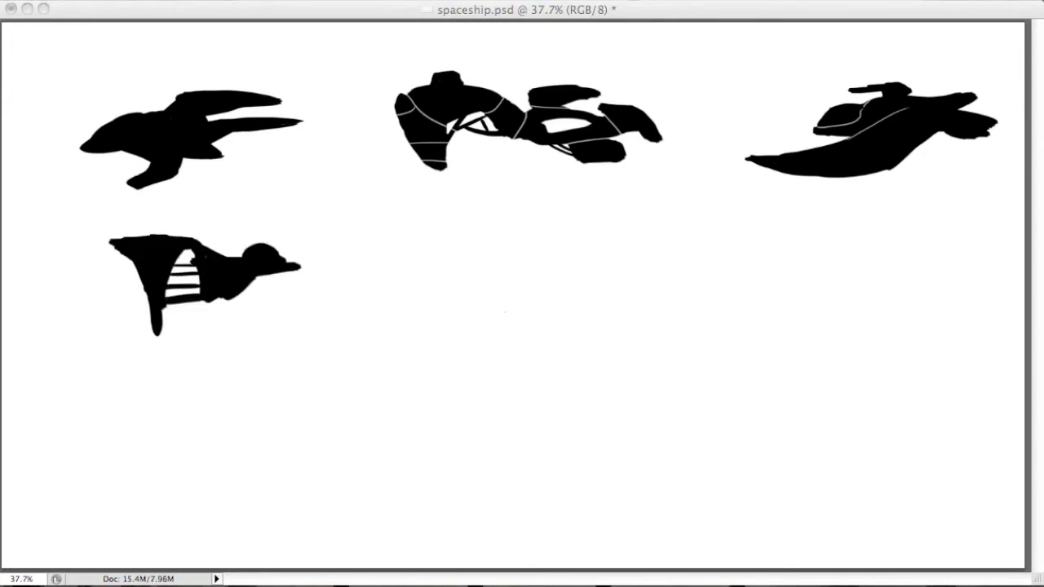
{"action": "left_click_drag", "start_coordinate": [243, 290], "coordinate": [333, 273]}
{"action": "left_click_drag", "start_coordinate": [236, 295], "coordinate": [259, 292]}
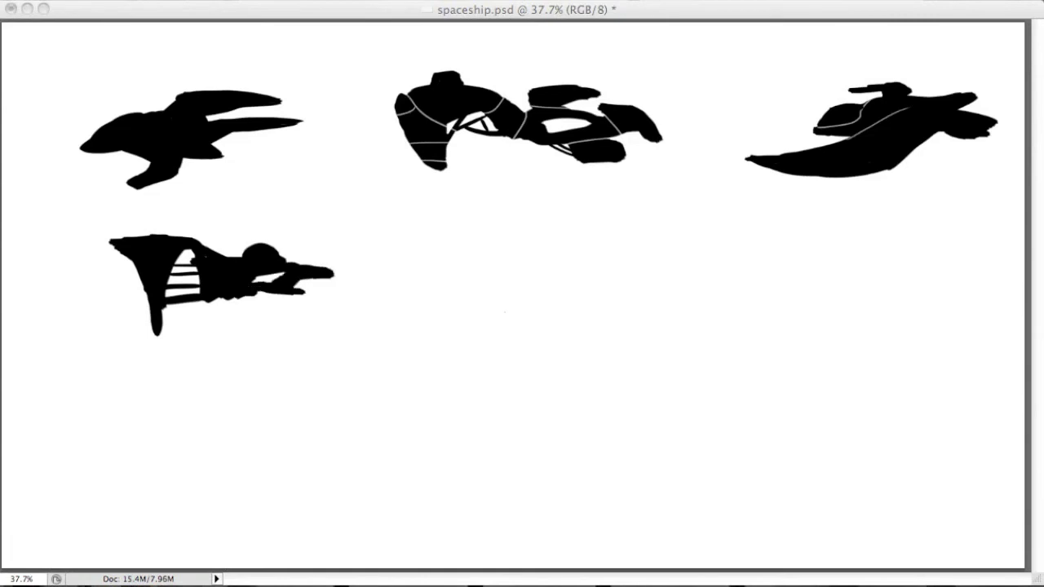
Add a front spike and a small dome to the fourth ship's wing, and deepen its hull's underside.
{"action": "mouse_move", "coordinate": [138, 276]}
{"action": "left_mouse_down"}
{"action": "mouse_move", "coordinate": [93, 241]}
{"action": "mouse_move", "coordinate": [178, 235]}
{"action": "left_mouse_up"}
{"action": "key", "text": "super+z"}
{"action": "key", "text": "super+z"}
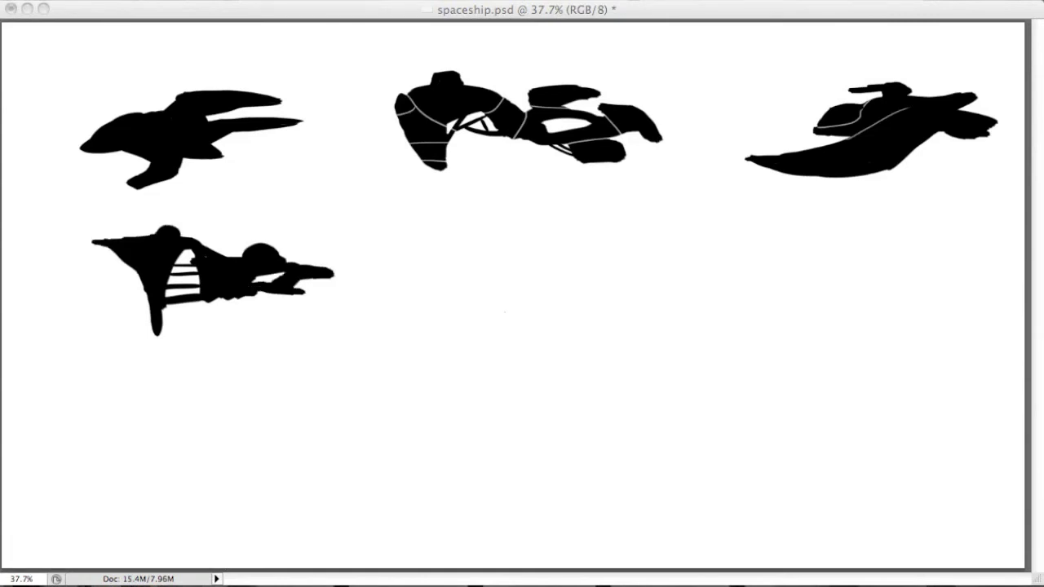
{"action": "left_click_drag", "start_coordinate": [173, 303], "coordinate": [270, 300]}
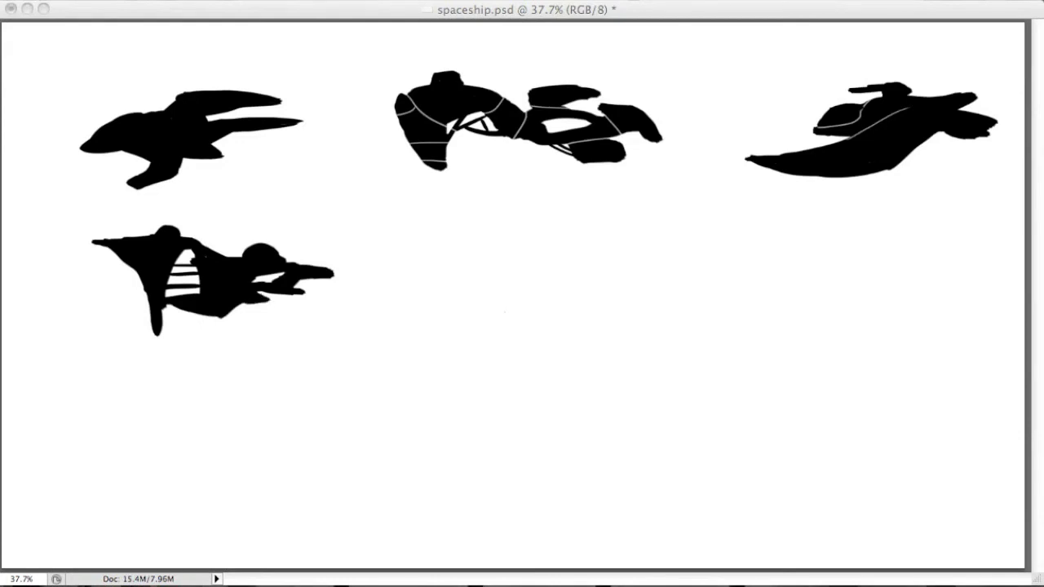
Paint a fifth ship silhouette in the middle of the second row, with a rounded elongated hull, top dome and two tail prongs.
{"action": "left_click_drag", "start_coordinate": [413, 276], "coordinate": [487, 260]}
{"action": "mouse_move", "coordinate": [416, 282]}
{"action": "left_mouse_down"}
{"action": "mouse_move", "coordinate": [634, 266]}
{"action": "mouse_move", "coordinate": [473, 303]}
{"action": "mouse_move", "coordinate": [532, 300]}
{"action": "left_mouse_up"}
{"action": "left_click_drag", "start_coordinate": [518, 260], "coordinate": [546, 258]}
{"action": "mouse_move", "coordinate": [467, 256]}
{"action": "left_mouse_down"}
{"action": "mouse_move", "coordinate": [618, 262]}
{"action": "mouse_move", "coordinate": [581, 250]}
{"action": "left_mouse_up"}
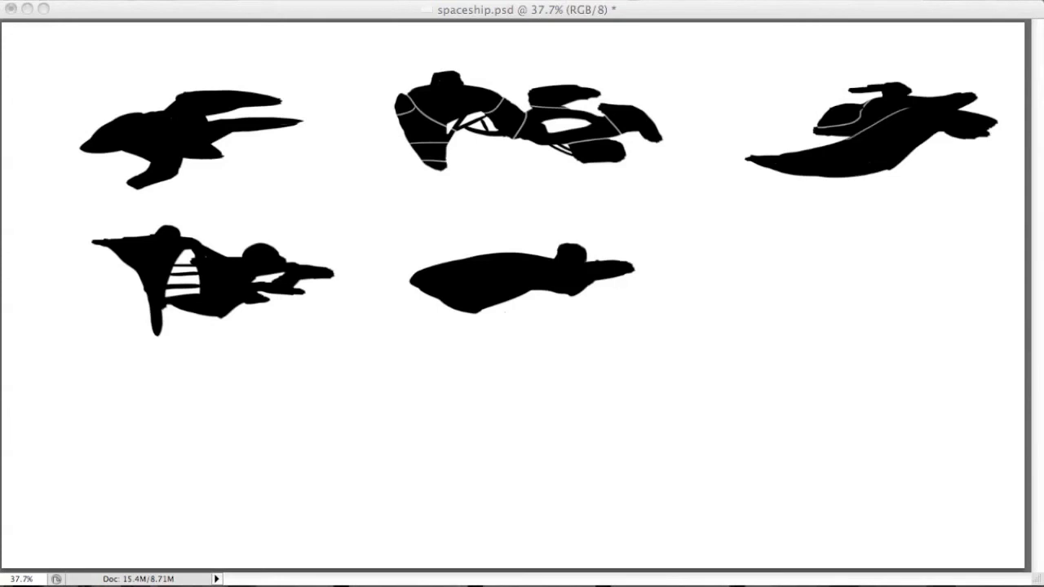
{"action": "mouse_move", "coordinate": [571, 292]}
{"action": "left_mouse_down"}
{"action": "mouse_move", "coordinate": [534, 303]}
{"action": "mouse_move", "coordinate": [636, 286]}
{"action": "left_mouse_up"}
Draw light curved panel lines across the fifth ship's nose, midsection, dome and tail, undoing unwanted strokes.
{"action": "key", "text": "super+z"}
{"action": "key", "text": "super+z"}
{"action": "key", "text": "super+z"}
{"action": "key", "text": "alt+super+z"}
{"action": "key", "text": "alt+super+z"}
{"action": "key", "text": "alt+super+z"}
{"action": "key", "text": "shift+super+z"}
{"action": "key", "text": "alt+super+z"}
{"action": "key", "text": "alt+super+z"}
{"action": "mouse_move", "coordinate": [424, 287]}
{"action": "left_mouse_down"}
{"action": "mouse_move", "coordinate": [462, 262]}
{"action": "mouse_move", "coordinate": [506, 254]}
{"action": "left_mouse_up"}
{"action": "key", "text": "super+z"}
{"action": "key", "text": "super+z"}
{"action": "left_click_drag", "start_coordinate": [434, 266], "coordinate": [497, 269]}
{"action": "key", "text": "super+z"}
{"action": "mouse_move", "coordinate": [530, 255]}
{"action": "left_mouse_down"}
{"action": "mouse_move", "coordinate": [526, 286]}
{"action": "mouse_move", "coordinate": [545, 290]}
{"action": "mouse_move", "coordinate": [510, 292]}
{"action": "mouse_move", "coordinate": [587, 252]}
{"action": "mouse_move", "coordinate": [600, 280]}
{"action": "mouse_move", "coordinate": [626, 278]}
{"action": "left_mouse_up"}
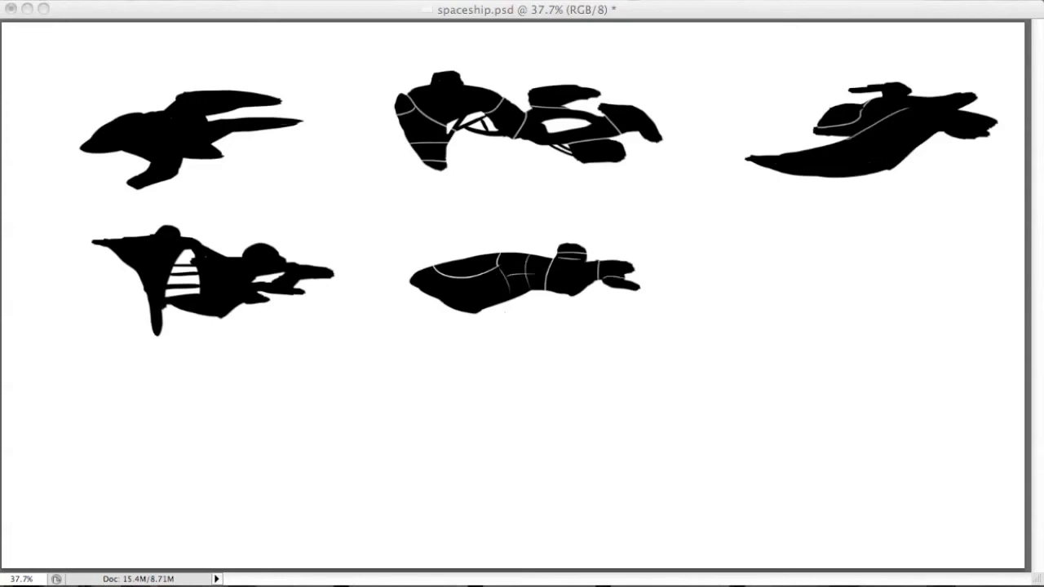
{"action": "key", "text": "ctrl+z"}
{"action": "key", "text": "ctrl+z"}
Paint two flat elongated pods beneath the fifth ship's hull and trace light rim lines around them.
{"action": "mouse_move", "coordinate": [502, 298]}
{"action": "left_mouse_down"}
{"action": "mouse_move", "coordinate": [542, 327]}
{"action": "mouse_move", "coordinate": [600, 318]}
{"action": "left_mouse_up"}
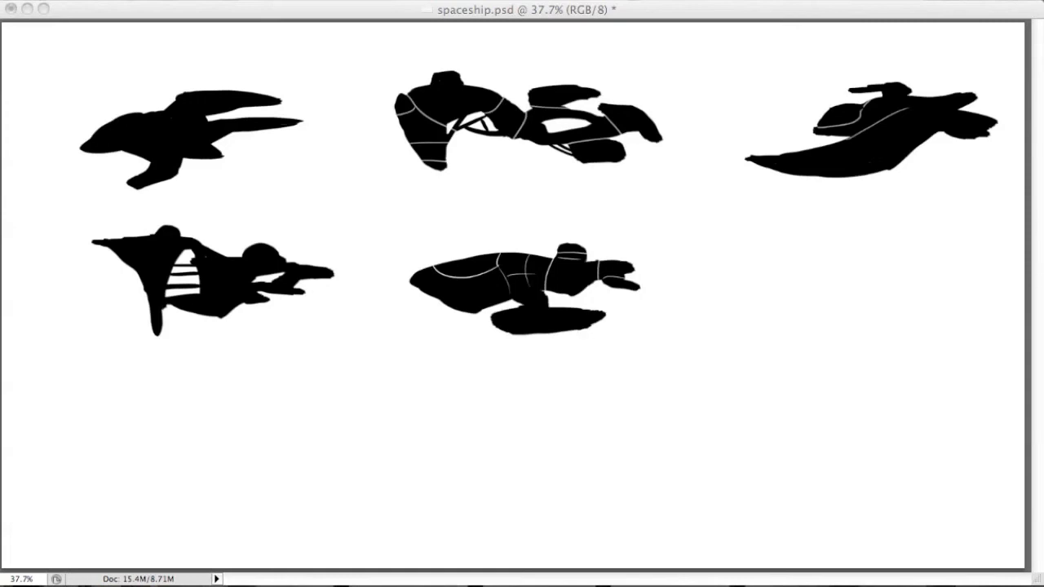
{"action": "mouse_move", "coordinate": [457, 304]}
{"action": "left_mouse_down"}
{"action": "mouse_move", "coordinate": [398, 302]}
{"action": "mouse_move", "coordinate": [599, 311]}
{"action": "left_mouse_up"}
{"action": "key", "text": "super+z"}
{"action": "left_click_drag", "start_coordinate": [516, 311], "coordinate": [571, 318]}
{"action": "key", "text": "super+z"}
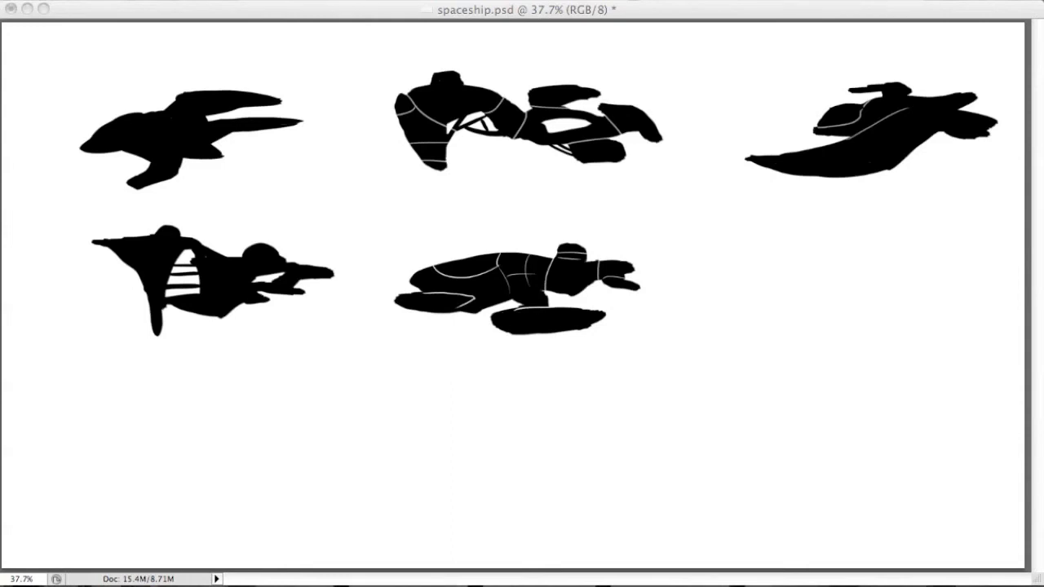
{"action": "left_click_drag", "start_coordinate": [499, 314], "coordinate": [497, 323]}
{"action": "left_click_drag", "start_coordinate": [402, 296], "coordinate": [473, 305]}
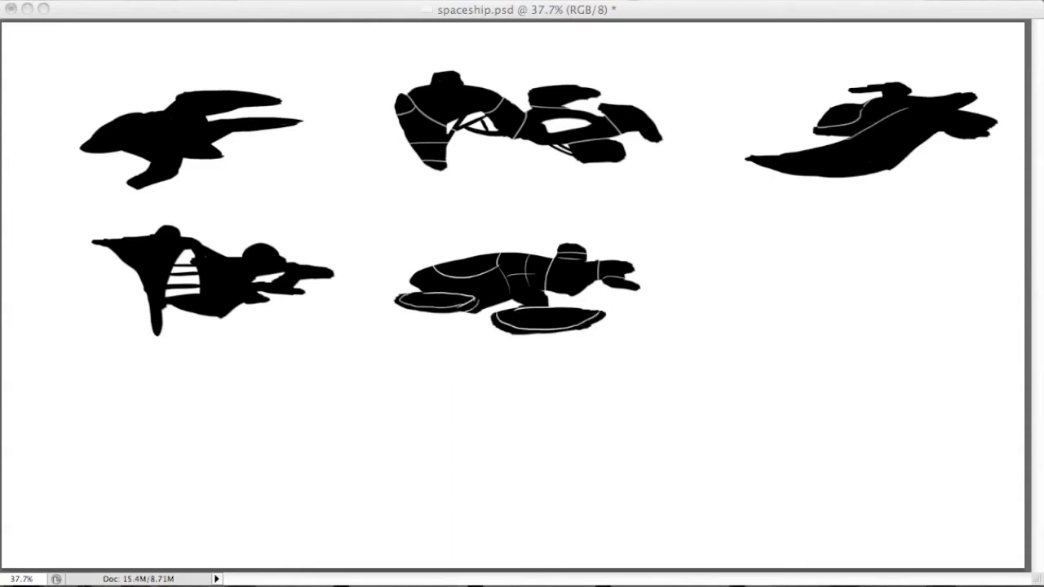
Paint a sixth ship silhouette at the right end of the second row, with a flat nose, swept upper fin, vertical neck and curved lower pod.
{"action": "mouse_move", "coordinate": [807, 287]}
{"action": "left_mouse_down"}
{"action": "mouse_move", "coordinate": [905, 277]}
{"action": "mouse_move", "coordinate": [873, 297]}
{"action": "mouse_move", "coordinate": [909, 285]}
{"action": "left_mouse_up"}
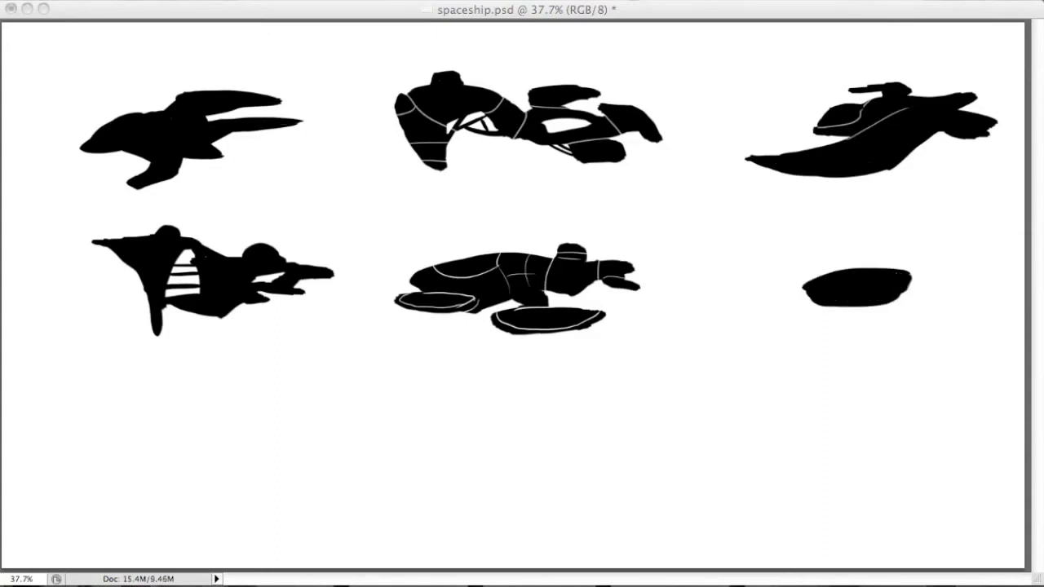
{"action": "mouse_move", "coordinate": [897, 237]}
{"action": "left_mouse_down"}
{"action": "mouse_move", "coordinate": [910, 298]}
{"action": "mouse_move", "coordinate": [917, 269]}
{"action": "mouse_move", "coordinate": [909, 326]}
{"action": "mouse_move", "coordinate": [920, 349]}
{"action": "mouse_move", "coordinate": [938, 233]}
{"action": "mouse_move", "coordinate": [988, 232]}
{"action": "left_mouse_up"}
{"action": "mouse_move", "coordinate": [910, 332]}
{"action": "left_mouse_down"}
{"action": "mouse_move", "coordinate": [905, 361]}
{"action": "mouse_move", "coordinate": [928, 362]}
{"action": "left_mouse_up"}
{"action": "left_click_drag", "start_coordinate": [889, 255], "coordinate": [861, 265]}
{"action": "mouse_move", "coordinate": [923, 285]}
{"action": "left_mouse_down"}
{"action": "mouse_move", "coordinate": [950, 277]}
{"action": "mouse_move", "coordinate": [938, 247]}
{"action": "left_mouse_up"}
{"action": "left_click_drag", "start_coordinate": [926, 297], "coordinate": [943, 328]}
{"action": "left_click_drag", "start_coordinate": [930, 336], "coordinate": [986, 322]}
{"action": "left_click_drag", "start_coordinate": [911, 365], "coordinate": [856, 371]}
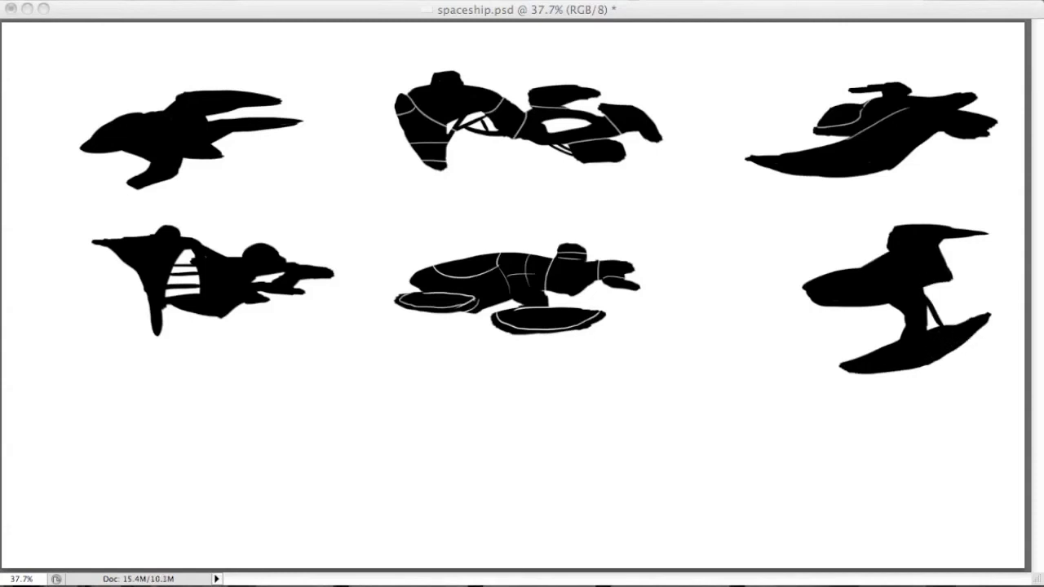
Trim the sixth ship's nose to a shorter angular point and draw a light panel line across it.
{"action": "mouse_move", "coordinate": [802, 284]}
{"action": "left_mouse_down"}
{"action": "mouse_move", "coordinate": [808, 297]}
{"action": "mouse_move", "coordinate": [847, 307]}
{"action": "mouse_move", "coordinate": [833, 273]}
{"action": "mouse_move", "coordinate": [845, 269]}
{"action": "left_mouse_up"}
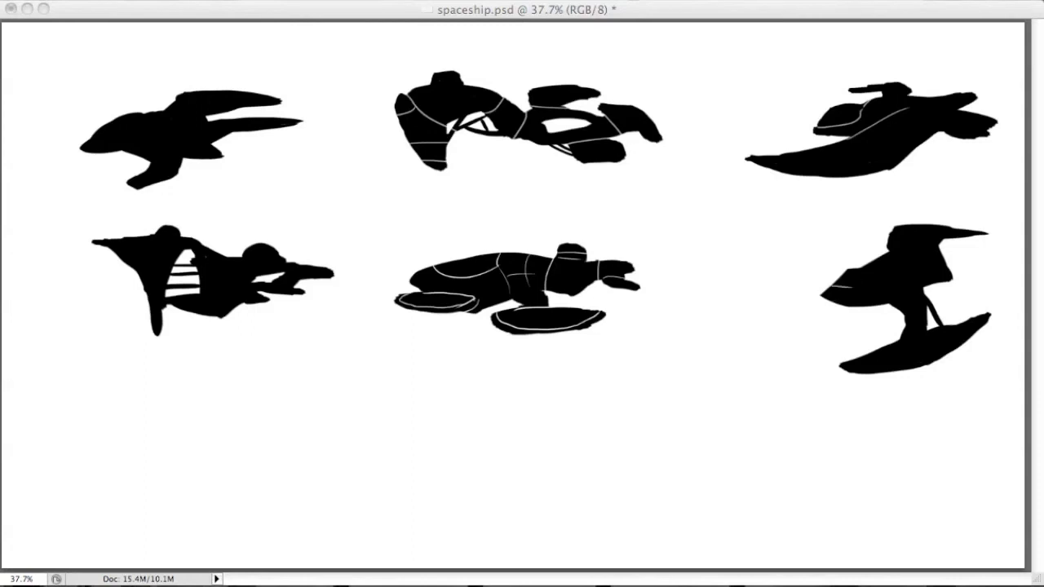
{"action": "left_click_drag", "start_coordinate": [832, 286], "coordinate": [882, 286]}
{"action": "key", "text": "super+z"}
{"action": "mouse_move", "coordinate": [883, 286]}
{"action": "left_mouse_down"}
{"action": "mouse_move", "coordinate": [843, 291]}
{"action": "mouse_move", "coordinate": [889, 291]}
{"action": "mouse_move", "coordinate": [867, 277]}
{"action": "left_mouse_up"}
{"action": "key", "text": "super+z"}
{"action": "key", "text": "alt+super+z"}
{"action": "key", "text": "alt+super+z"}
{"action": "key", "text": "alt+super+z"}
{"action": "key", "text": "alt+super+z"}
{"action": "key", "text": "alt+super+z"}
{"action": "key", "text": "super+z"}
{"action": "key", "text": "super+z"}
Draw light panel lines across the sixth ship's vertical neck and the base of its upper fin.
{"action": "mouse_move", "coordinate": [898, 340]}
{"action": "left_mouse_down"}
{"action": "mouse_move", "coordinate": [934, 329]}
{"action": "mouse_move", "coordinate": [927, 322]}
{"action": "left_mouse_up"}
{"action": "mouse_move", "coordinate": [903, 314]}
{"action": "left_mouse_down"}
{"action": "mouse_move", "coordinate": [926, 313]}
{"action": "mouse_move", "coordinate": [922, 289]}
{"action": "left_mouse_up"}
{"action": "left_click_drag", "start_coordinate": [889, 253], "coordinate": [937, 246]}
{"action": "left_click_drag", "start_coordinate": [887, 247], "coordinate": [947, 238]}
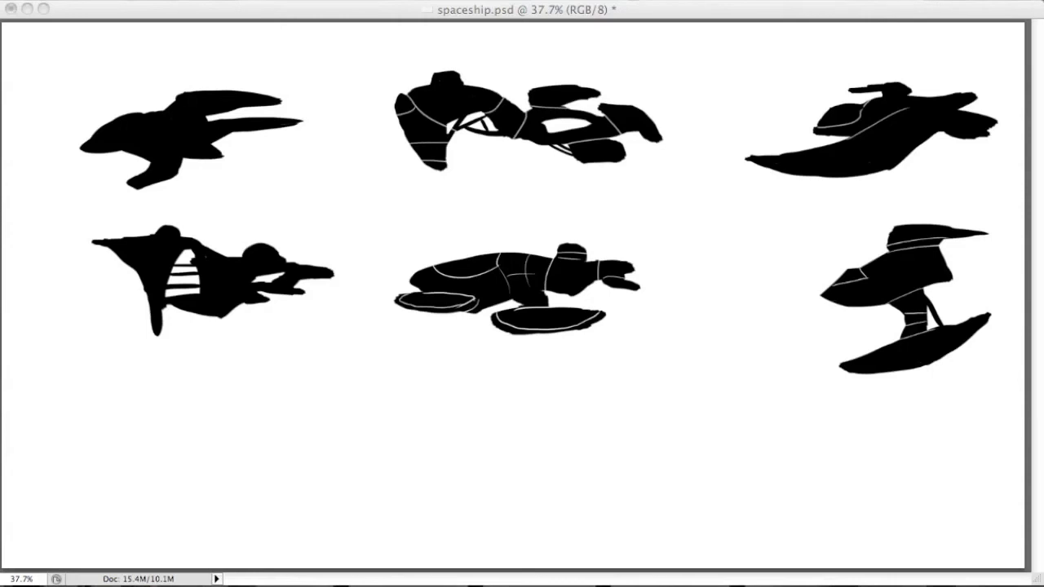
Add diagonal light panel lines across the sixth ship's main hull and redraw the lines below its upper fin.
{"action": "key", "text": "alt+super+z"}
{"action": "key", "text": "alt+super+z"}
{"action": "key", "text": "alt+super+z"}
{"action": "mouse_move", "coordinate": [879, 290]}
{"action": "left_mouse_down"}
{"action": "mouse_move", "coordinate": [902, 301]}
{"action": "mouse_move", "coordinate": [919, 280]}
{"action": "mouse_move", "coordinate": [933, 294]}
{"action": "mouse_move", "coordinate": [932, 251]}
{"action": "left_mouse_up"}
{"action": "key", "text": "super+z"}
{"action": "key", "text": "super+z"}
{"action": "key", "text": "super+z"}
{"action": "mouse_move", "coordinate": [889, 251]}
{"action": "left_mouse_down"}
{"action": "mouse_move", "coordinate": [941, 250]}
{"action": "mouse_move", "coordinate": [933, 245]}
{"action": "left_mouse_up"}
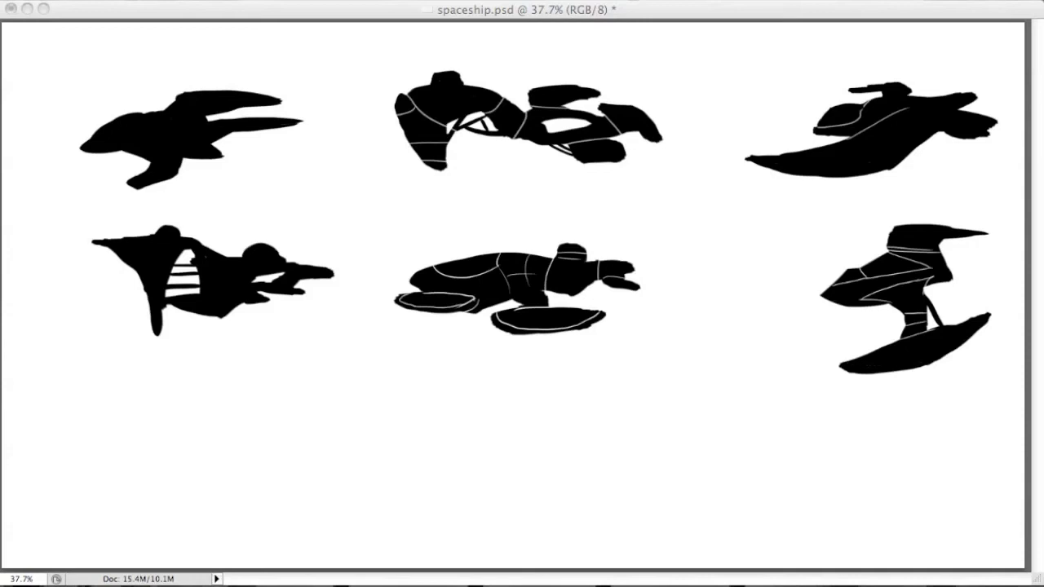
Add light detail lines to the sixth ship's lower pod and upper fin tip, and paint gun barrels beneath its nose and beside its neck.
{"action": "left_click_drag", "start_coordinate": [844, 365], "coordinate": [975, 318]}
{"action": "left_click_drag", "start_coordinate": [941, 238], "coordinate": [959, 229]}
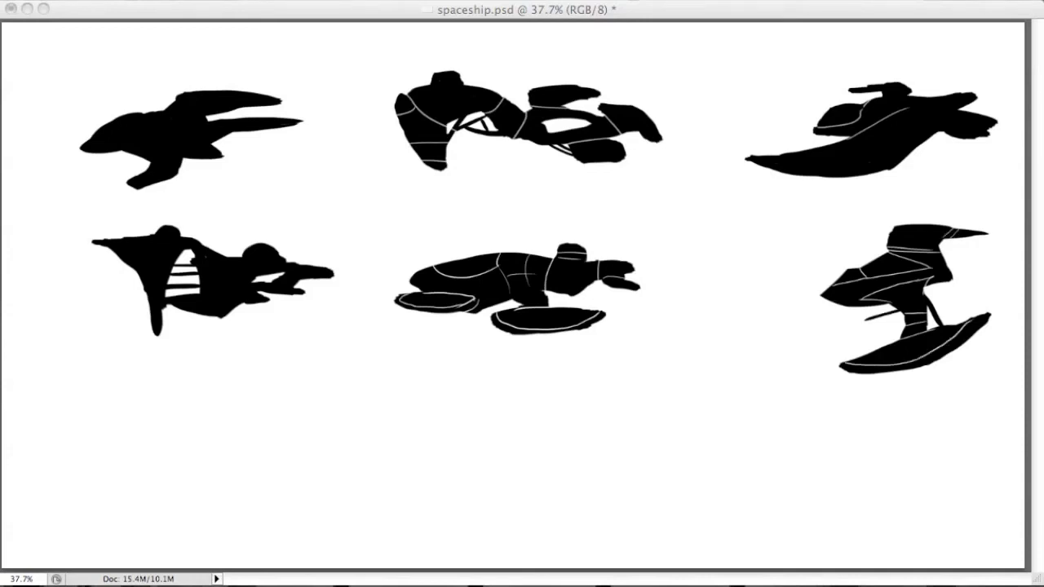
{"action": "mouse_move", "coordinate": [885, 311]}
{"action": "left_mouse_down"}
{"action": "mouse_move", "coordinate": [900, 307]}
{"action": "mouse_move", "coordinate": [905, 318]}
{"action": "left_mouse_up"}
{"action": "mouse_move", "coordinate": [850, 307]}
{"action": "left_mouse_down"}
{"action": "mouse_move", "coordinate": [804, 308]}
{"action": "mouse_move", "coordinate": [838, 311]}
{"action": "left_mouse_up"}
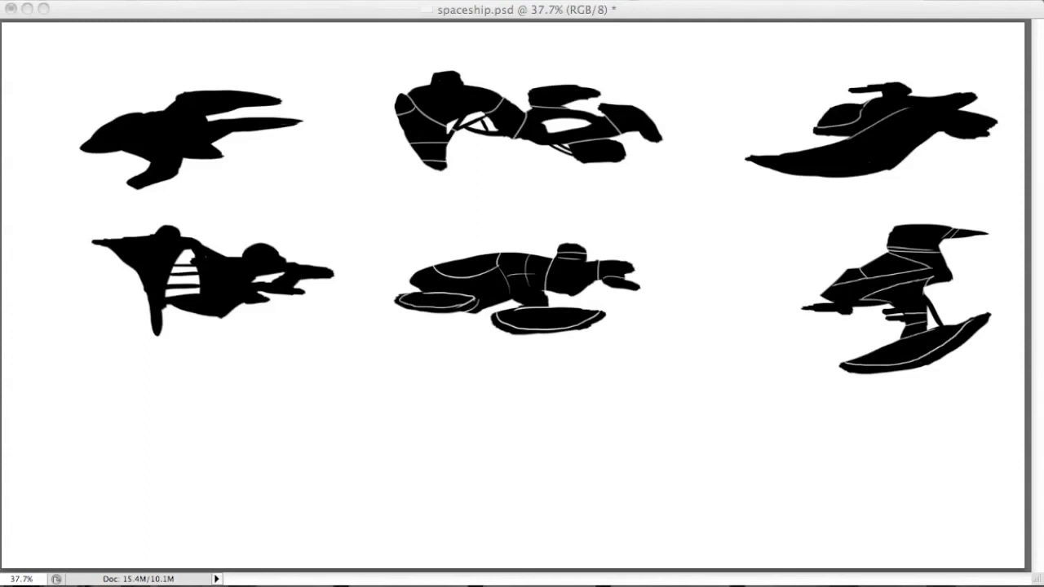
Draw light panel lines across the fourth ship's front wing, spike and small dome.
{"action": "mouse_move", "coordinate": [156, 249]}
{"action": "left_mouse_down"}
{"action": "mouse_move", "coordinate": [135, 270]}
{"action": "mouse_move", "coordinate": [156, 255]}
{"action": "mouse_move", "coordinate": [141, 277]}
{"action": "mouse_move", "coordinate": [153, 280]}
{"action": "mouse_move", "coordinate": [149, 302]}
{"action": "left_mouse_up"}
{"action": "mouse_move", "coordinate": [120, 240]}
{"action": "left_mouse_down"}
{"action": "mouse_move", "coordinate": [181, 230]}
{"action": "mouse_move", "coordinate": [184, 253]}
{"action": "left_mouse_up"}
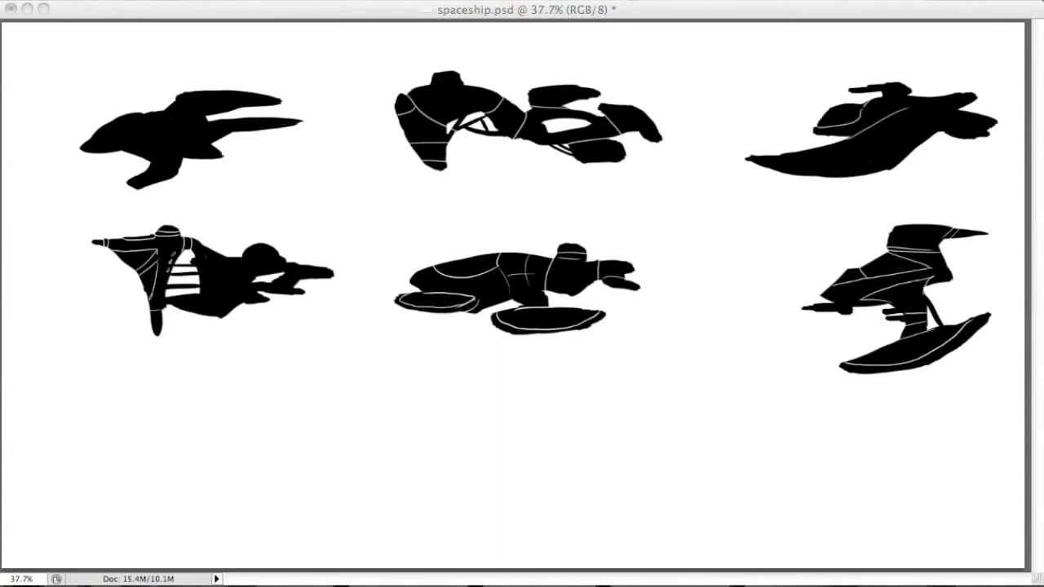
Draw light panel lines across the fourth ship's lower hull and down the front of its main body.
{"action": "mouse_move", "coordinate": [152, 310]}
{"action": "left_mouse_down"}
{"action": "mouse_move", "coordinate": [162, 328]}
{"action": "mouse_move", "coordinate": [165, 310]}
{"action": "mouse_move", "coordinate": [204, 313]}
{"action": "mouse_move", "coordinate": [203, 296]}
{"action": "left_mouse_up"}
{"action": "left_click_drag", "start_coordinate": [194, 258], "coordinate": [211, 315]}
{"action": "mouse_move", "coordinate": [214, 256]}
{"action": "left_mouse_down"}
{"action": "mouse_move", "coordinate": [222, 263]}
{"action": "mouse_move", "coordinate": [200, 263]}
{"action": "mouse_move", "coordinate": [280, 255]}
{"action": "mouse_move", "coordinate": [289, 272]}
{"action": "mouse_move", "coordinate": [242, 302]}
{"action": "mouse_move", "coordinate": [257, 271]}
{"action": "mouse_move", "coordinate": [228, 302]}
{"action": "mouse_move", "coordinate": [221, 292]}
{"action": "mouse_move", "coordinate": [250, 275]}
{"action": "mouse_move", "coordinate": [230, 298]}
{"action": "left_mouse_up"}
Add a hatched triangular inset panel to the fourth ship's body and light detail lines to its rear dome and guns.
{"action": "mouse_move", "coordinate": [249, 276]}
{"action": "left_mouse_down"}
{"action": "mouse_move", "coordinate": [233, 296]}
{"action": "mouse_move", "coordinate": [235, 277]}
{"action": "left_mouse_up"}
{"action": "key", "text": "super+z"}
{"action": "left_click_drag", "start_coordinate": [221, 281], "coordinate": [235, 283]}
{"action": "left_click_drag", "start_coordinate": [221, 282], "coordinate": [224, 293]}
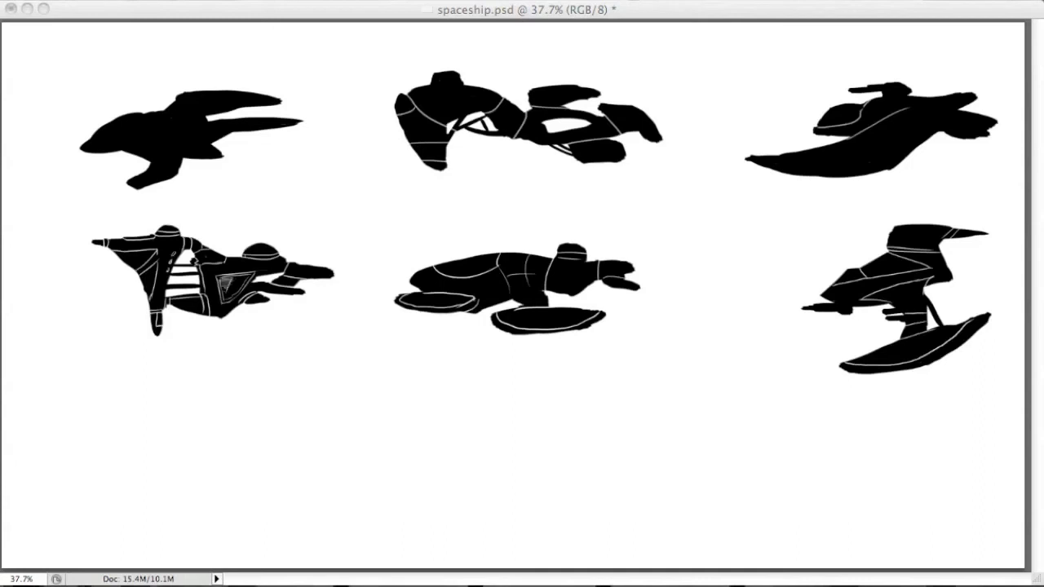
{"action": "left_click_drag", "start_coordinate": [263, 256], "coordinate": [325, 280]}
{"action": "mouse_move", "coordinate": [113, 147]}
{"action": "left_mouse_down"}
{"action": "mouse_move", "coordinate": [219, 144]}
{"action": "mouse_move", "coordinate": [204, 147]}
{"action": "mouse_move", "coordinate": [204, 137]}
{"action": "left_mouse_up"}
{"action": "key", "text": "super+z"}
{"action": "key", "text": "alt+super+z"}
{"action": "key", "text": "alt+super+z"}
{"action": "key", "text": "alt+super+z"}
{"action": "key", "text": "alt+super+z"}
{"action": "key", "text": "shift+super+z"}
{"action": "key", "text": "shift+super+z"}
{"action": "key", "text": "shift+super+z"}
{"action": "key", "text": "alt+super+z"}
{"action": "key", "text": "shift+super+z"}
{"action": "key", "text": "alt+super+z"}
{"action": "key", "text": "shift+super+z"}
{"action": "key", "text": "alt+super+z"}
{"action": "key", "text": "shift+super+z"}
{"action": "key", "text": "shift+super+z"}
{"action": "key", "text": "alt+super+z"}
{"action": "key", "text": "shift+super+z"}
{"action": "key", "text": "alt+super+z"}
{"action": "key", "text": "shift+super+z"}
{"action": "key", "text": "alt+super+z"}
{"action": "key", "text": "alt+super+z"}
{"action": "key", "text": "shift+super+z"}
{"action": "key", "text": "shift+super+z"}
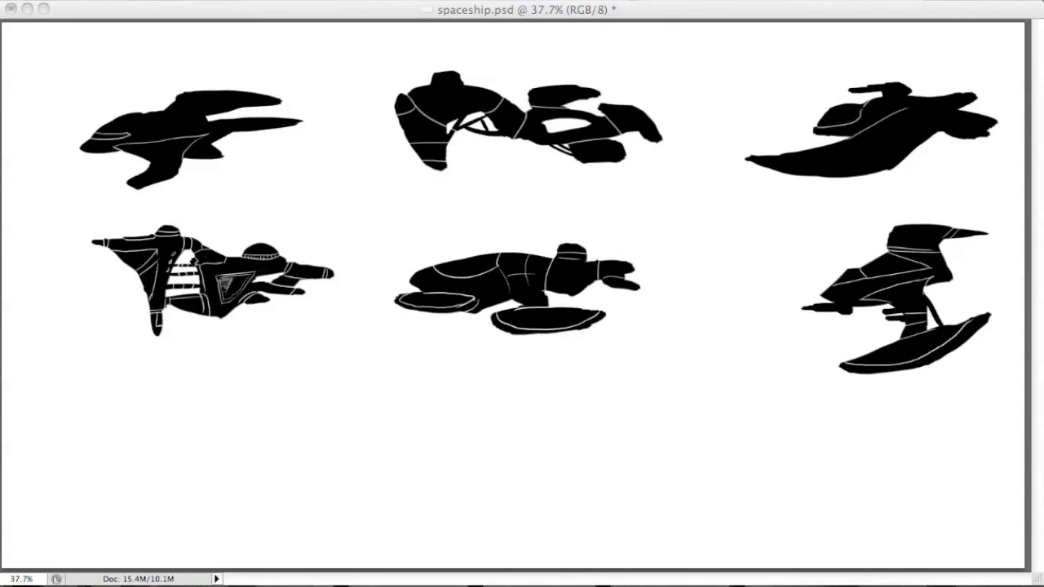
{"action": "key", "text": "shift+super+z"}
{"action": "key", "text": "alt+super+z"}
{"action": "key", "text": "alt+super+z"}
{"action": "key", "text": "alt+super+z"}
{"action": "key", "text": "alt+super+z"}
{"action": "key", "text": "alt+super+z"}
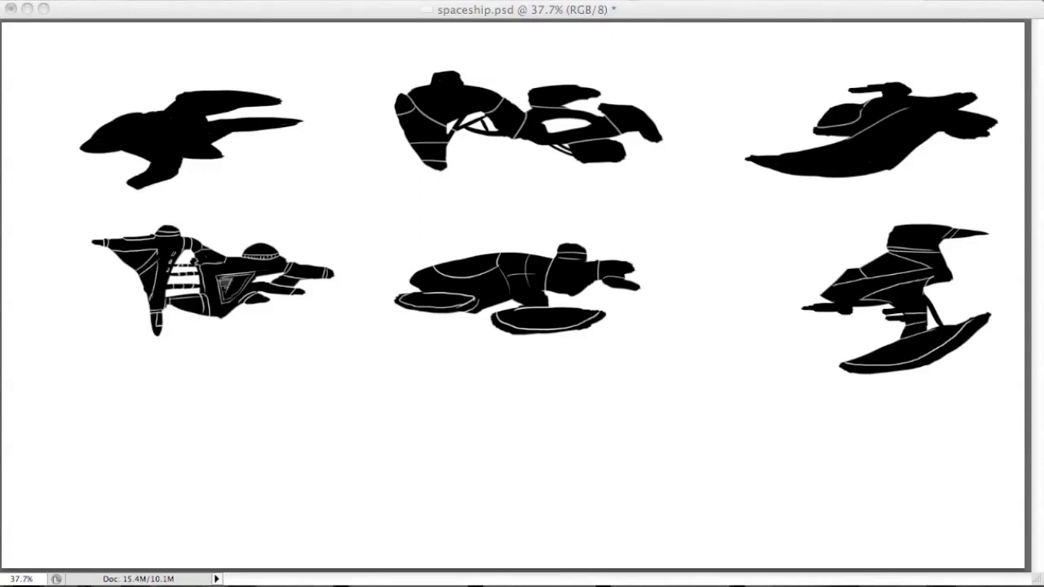
Draw light double panel lines around the first ship's nose.
{"action": "key", "text": "shift+super+z"}
{"action": "key", "text": "shift+super+z"}
{"action": "key", "text": "alt+super+z"}
{"action": "key", "text": "shift+super+z"}
{"action": "key", "text": "shift+super+z"}
{"action": "key", "text": "shift+super+z"}
{"action": "key", "text": "alt+super+z"}
{"action": "key", "text": "alt+super+z"}
{"action": "key", "text": "shift+super+z"}
{"action": "key", "text": "alt+super+z"}
Draw a curved light panel line around the first ship's belly above its lower front fin.
{"action": "key", "text": "shift+super+z"}
{"action": "key", "text": "shift+super+z"}
{"action": "key", "text": "alt+super+z"}
{"action": "key", "text": "shift+super+z"}
{"action": "key", "text": "shift+super+z"}
{"action": "key", "text": "alt+super+z"}
{"action": "key", "text": "shift+super+z"}
{"action": "key", "text": "alt+super+z"}
{"action": "key", "text": "shift+super+z"}
{"action": "key", "text": "shift+super+z"}
{"action": "key", "text": "alt+super+z"}
{"action": "key", "text": "shift+super+z"}
{"action": "key", "text": "shift+super+z"}
{"action": "key", "text": "shift+super+z"}
{"action": "key", "text": "shift+super+z"}
{"action": "key", "text": "shift+super+z"}
{"action": "key", "text": "shift+super+z"}
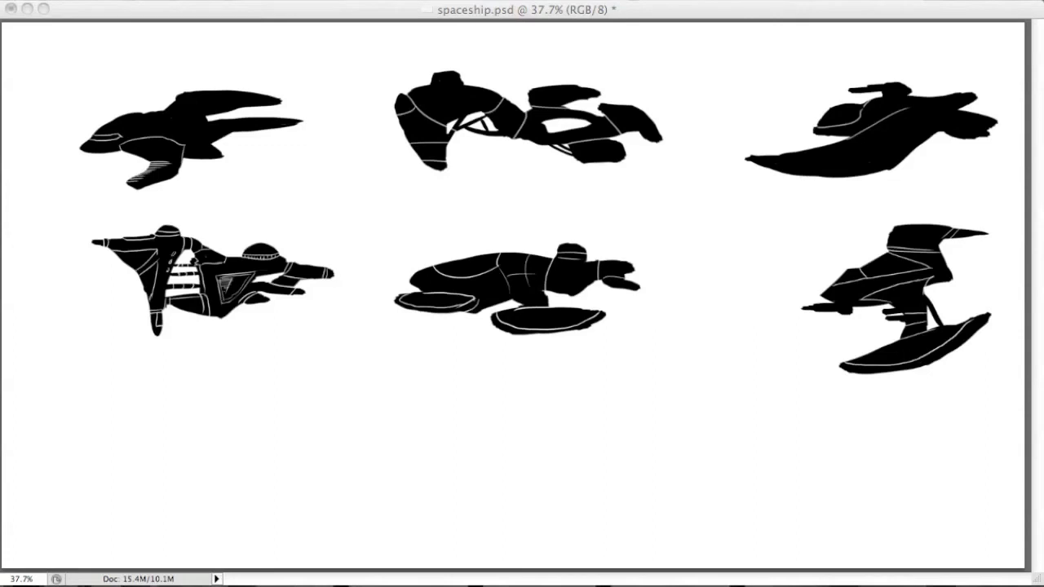
{"action": "key", "text": "alt+super+z"}
{"action": "key", "text": "alt+super+z"}
{"action": "key", "text": "alt+super+z"}
Draw light panel lines over the first ship's upper front hull, behind the nose.
{"action": "key", "text": "shift+super+z"}
{"action": "key", "text": "alt+super+z"}
{"action": "key", "text": "shift+super+z"}
{"action": "key", "text": "alt+super+z"}
{"action": "key", "text": "shift+super+z"}
{"action": "key", "text": "alt+super+z"}
{"action": "key", "text": "shift+super+z"}
{"action": "key", "text": "shift+super+z"}
{"action": "key", "text": "shift+super+z"}
{"action": "key", "text": "alt+super+z"}
{"action": "key", "text": "shift+super+z"}
Add light panel lines at the root of the first ship's upper wing and at the base of its small rear fin.
{"action": "key", "text": "alt+super+z"}
{"action": "key", "text": "shift+super+z"}
{"action": "key", "text": "alt+super+z"}
{"action": "key", "text": "shift+super+z"}
{"action": "key", "text": "alt+super+z"}
{"action": "key", "text": "shift+super+z"}
{"action": "key", "text": "shift+super+z"}
{"action": "key", "text": "shift+super+z"}
{"action": "key", "text": "alt+super+z"}
{"action": "key", "text": "shift+super+z"}
{"action": "key", "text": "shift+super+z"}
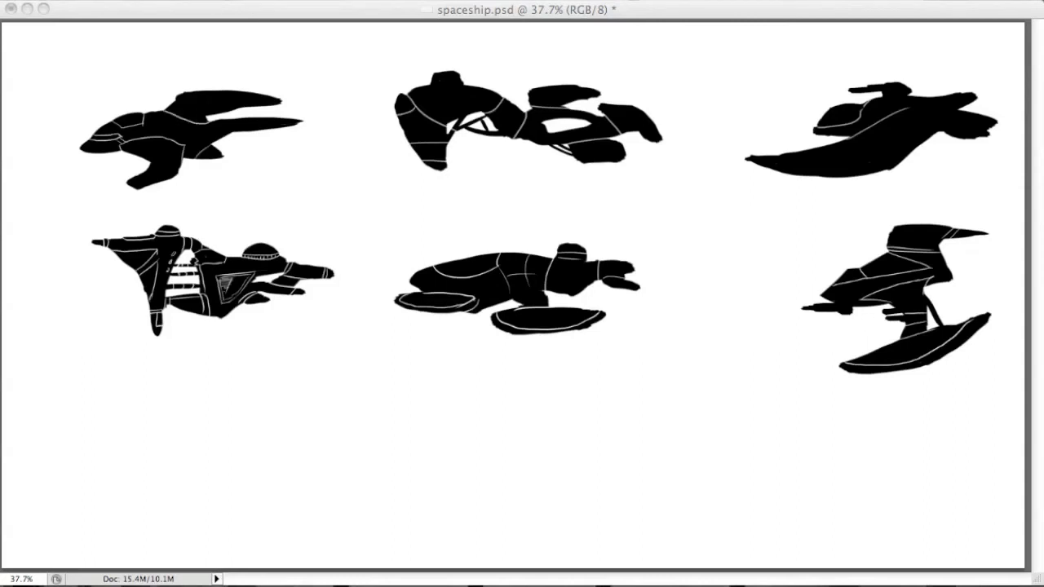
Fill the first ship's small rear fin with light hatching lines.
{"action": "key", "text": "shift+super+z"}
{"action": "key", "text": "shift+super+z"}
{"action": "key", "text": "shift+super+z"}
{"action": "key", "text": "shift+super+z"}
{"action": "key", "text": "shift+super+z"}
{"action": "key", "text": "super+z"}
{"action": "key", "text": "super+z"}
{"action": "key", "text": "super+z"}
Hatch a band at the root of the first ship's upper wing and draw light cross lines near the wing's tip.
{"action": "key", "text": "shift+super+z"}
{"action": "key", "text": "shift+super+z"}
{"action": "key", "text": "shift+super+z"}
{"action": "key", "text": "shift+super+z"}
{"action": "key", "text": "shift+super+z"}
{"action": "key", "text": "shift+super+z"}
{"action": "key", "text": "shift+super+z"}
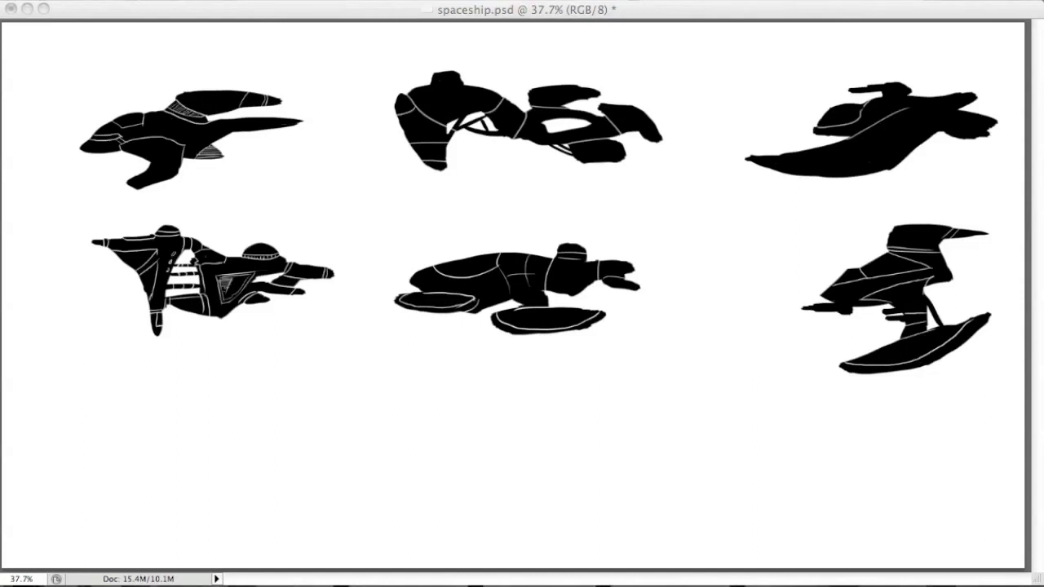
Draw light panel lines along the first ship's lower rear wing and a cross line at the root of its lower front fin.
{"action": "key", "text": "shift+super+z"}
{"action": "key", "text": "shift+super+z"}
{"action": "key", "text": "shift+super+z"}
{"action": "key", "text": "shift+super+z"}
{"action": "key", "text": "shift+super+z"}
{"action": "key", "text": "shift+super+z"}
{"action": "key", "text": "shift+super+z"}
{"action": "key", "text": "shift+super+z"}
{"action": "key", "text": "shift+super+z"}
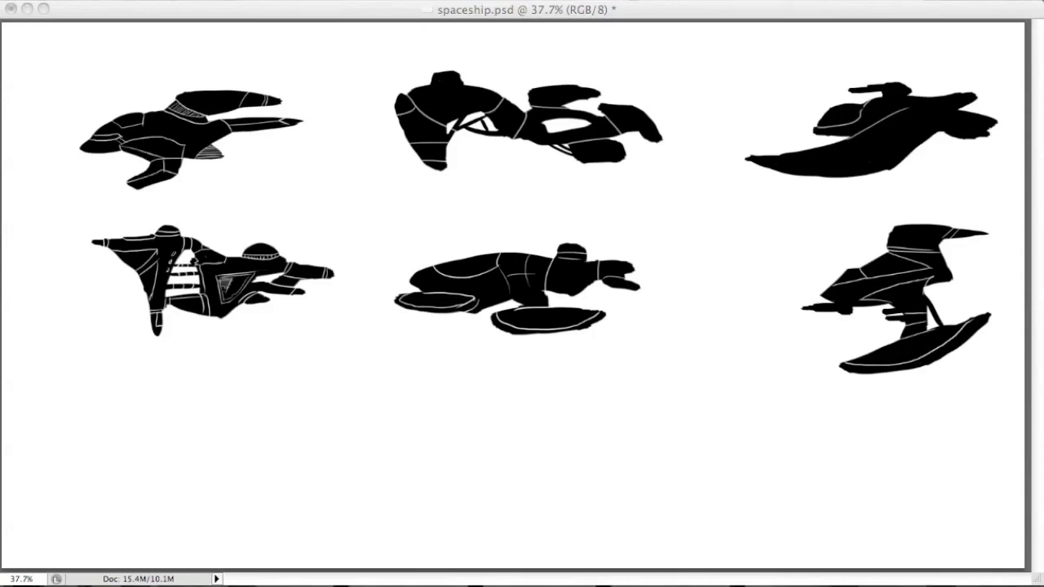
{"action": "key", "text": "alt+super+z"}
{"action": "key", "text": "alt+super+z"}
{"action": "key", "text": "shift+super+z"}
{"action": "key", "text": "shift+super+z"}
{"action": "key", "text": "alt+super+z"}
{"action": "key", "text": "shift+super+z"}
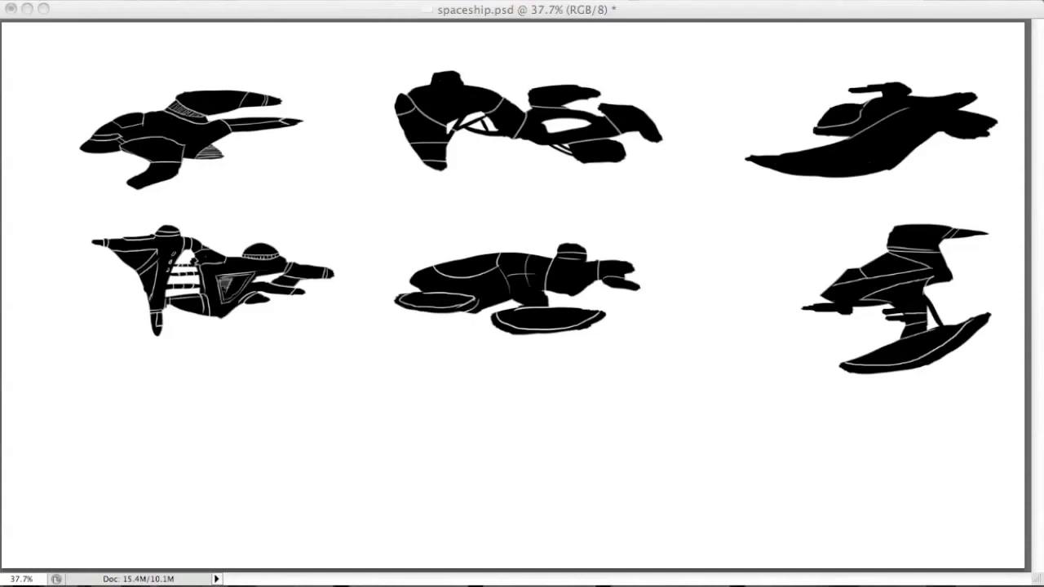
Add a diagonal light panel line across the middle of the first ship's hull, toward the upper wing root.
{"action": "key", "text": "alt+super+z"}
{"action": "key", "text": "shift+super+z"}
{"action": "key", "text": "shift+super+z"}
{"action": "key", "text": "shift+super+z"}
{"action": "key", "text": "shift+super+z"}
{"action": "key", "text": "shift+super+z"}
{"action": "key", "text": "shift+super+z"}
{"action": "key", "text": "shift+super+z"}
Draw a long light panel line along the third ship's lower hull edge from its nose to its tail.
{"action": "key", "text": "alt+super+z"}
{"action": "key", "text": "shift+super+z"}
{"action": "key", "text": "alt+super+z"}
{"action": "key", "text": "shift+super+z"}
{"action": "key", "text": "shift+super+z"}
{"action": "key", "text": "shift+super+z"}
{"action": "key", "text": "alt+super+z"}
{"action": "key", "text": "shift+super+z"}
{"action": "key", "text": "alt+super+z"}
{"action": "key", "text": "shift+super+z"}
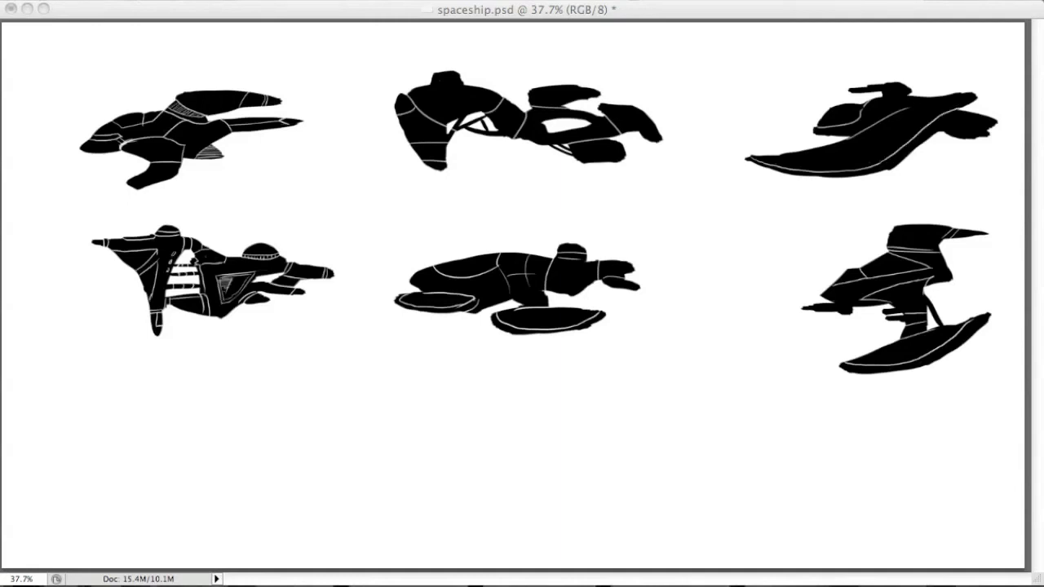
Carve white notches out of the upper edge of the third ship's front hull.
{"action": "key", "text": "shift+super+z"}
{"action": "key", "text": "shift+super+z"}
{"action": "key", "text": "shift+super+z"}
{"action": "key", "text": "alt+super+z"}
{"action": "key", "text": "alt+super+z"}
{"action": "key", "text": "shift+super+z"}
{"action": "key", "text": "alt+super+z"}
{"action": "key", "text": "shift+super+z"}
{"action": "key", "text": "alt+super+z"}
{"action": "key", "text": "shift+super+z"}
{"action": "key", "text": "shift+super+z"}
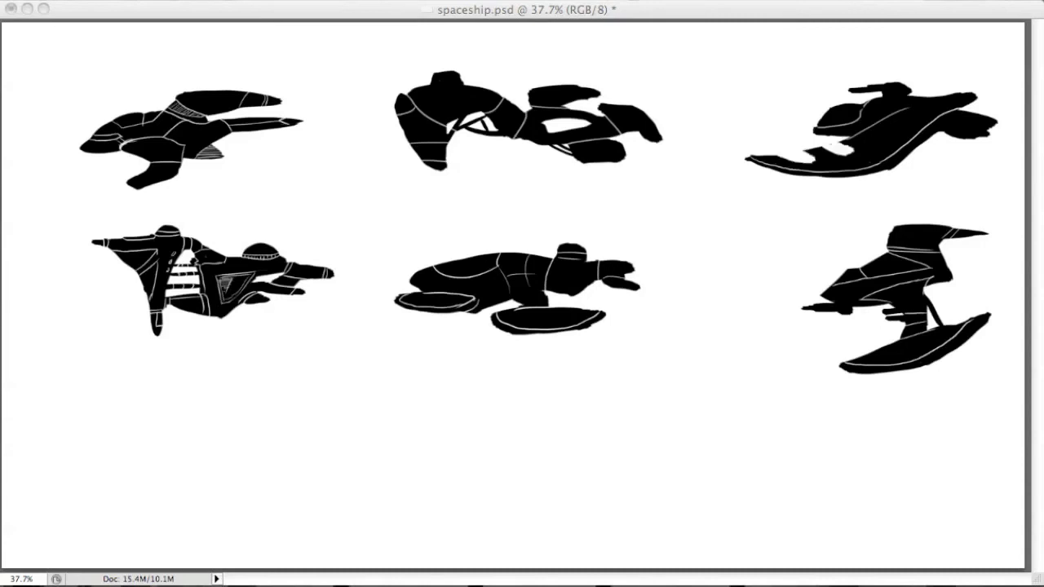
Clean up the white notch in the third ship's front hull and cut a ragged lower edge into its lower tail fin.
{"action": "key", "text": "shift+super+z"}
{"action": "key", "text": "shift+super+z"}
{"action": "key", "text": "shift+super+z"}
{"action": "key", "text": "shift+super+z"}
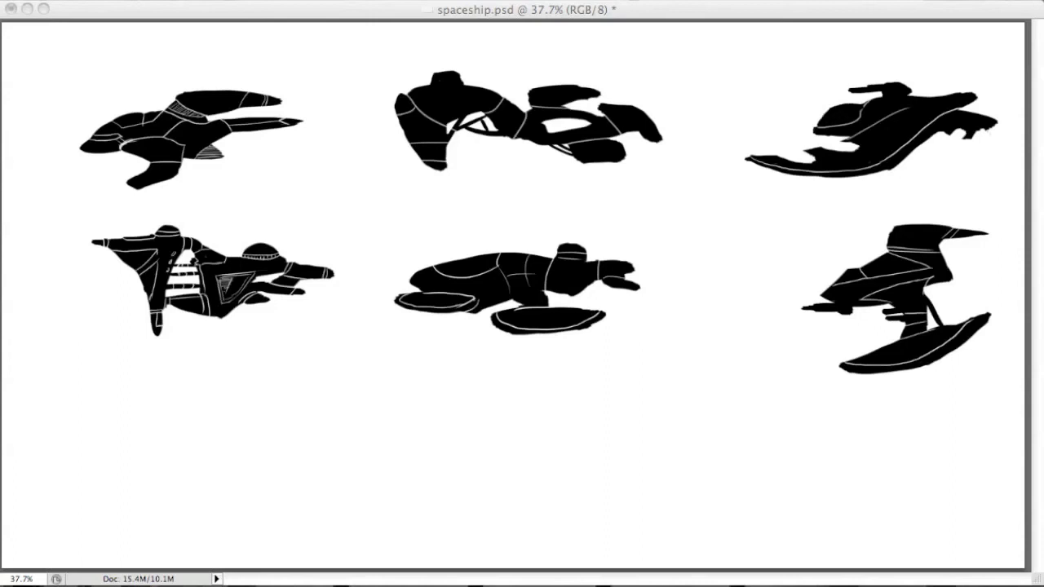
Notch the top of the third ship's upper front pod and add short light panel lines on its nose.
{"action": "key", "text": "super+z"}
{"action": "key", "text": "super+z"}
{"action": "key", "text": "super+z"}
{"action": "key", "text": "super+z"}
{"action": "key", "text": "super+z"}
{"action": "key", "text": "super+z"}
{"action": "key", "text": "super+z"}
{"action": "key", "text": "super+z"}
{"action": "key", "text": "super+z"}
{"action": "key", "text": "super+z"}
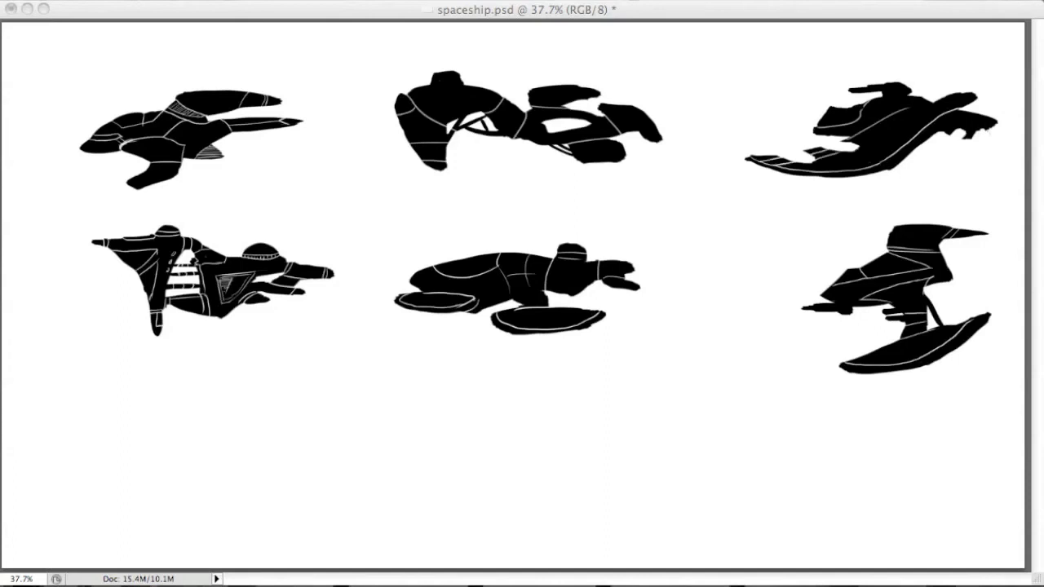
Draw long flowing light panel lines along the third ship's hull, from the front blades up to the tail.
{"action": "key", "text": "super+z"}
{"action": "key", "text": "super+z"}
{"action": "key", "text": "super+z"}
{"action": "key", "text": "super+z"}
{"action": "key", "text": "super+z"}
{"action": "key", "text": "super+z"}
{"action": "key", "text": "super+z"}
{"action": "key", "text": "super+z"}
{"action": "key", "text": "super+z"}
{"action": "key", "text": "super+z"}
{"action": "key", "text": "super+z"}
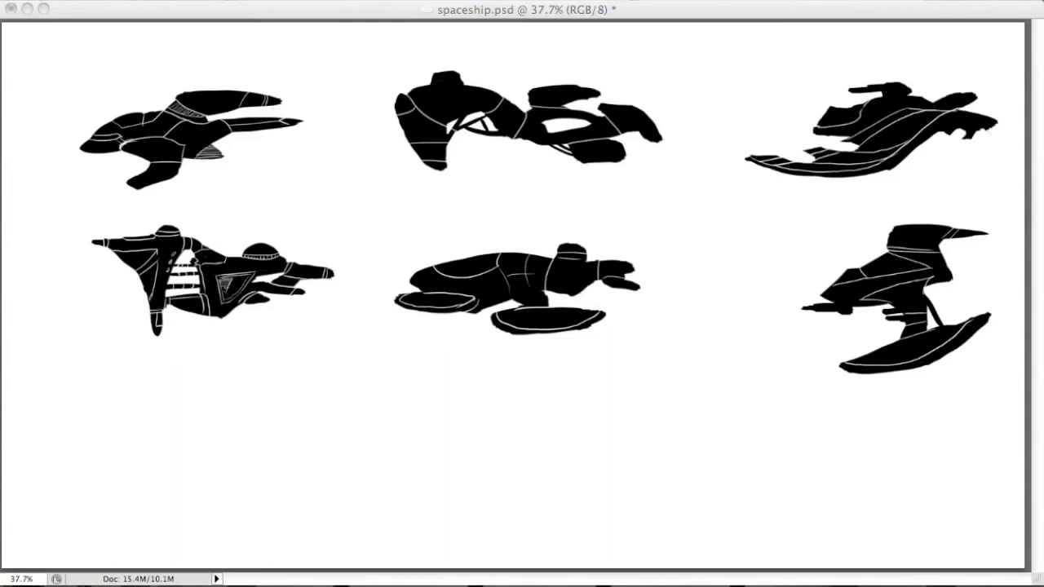
Add hatching beneath the third ship's front pod, stepped detail behind it, and light panel lines on its turret and tail fins.
{"action": "left_click_drag", "start_coordinate": [814, 124], "coordinate": [855, 129]}
{"action": "left_click_drag", "start_coordinate": [881, 96], "coordinate": [912, 88]}
{"action": "left_click_drag", "start_coordinate": [931, 105], "coordinate": [971, 96]}
{"action": "mouse_move", "coordinate": [942, 131]}
{"action": "left_mouse_down"}
{"action": "mouse_move", "coordinate": [964, 113]}
{"action": "mouse_move", "coordinate": [986, 124]}
{"action": "left_mouse_up"}
{"action": "key", "text": "super+z"}
{"action": "key", "text": "super+z"}
{"action": "left_click_drag", "start_coordinate": [960, 124], "coordinate": [997, 114]}
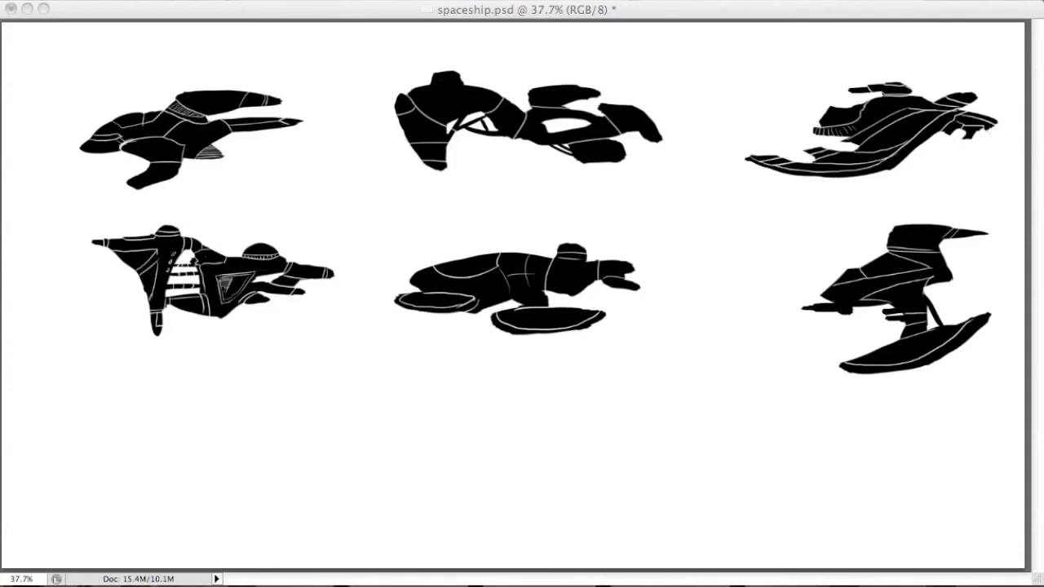
{"action": "left_click_drag", "start_coordinate": [863, 112], "coordinate": [875, 105]}
{"action": "left_click_drag", "start_coordinate": [870, 107], "coordinate": [882, 98]}
Recut the second ship's front leg, back and rear pods into angular shapes, adding panel lines and struts between the pods.
{"action": "left_click_drag", "start_coordinate": [431, 84], "coordinate": [463, 80]}
{"action": "left_click_drag", "start_coordinate": [404, 124], "coordinate": [422, 161]}
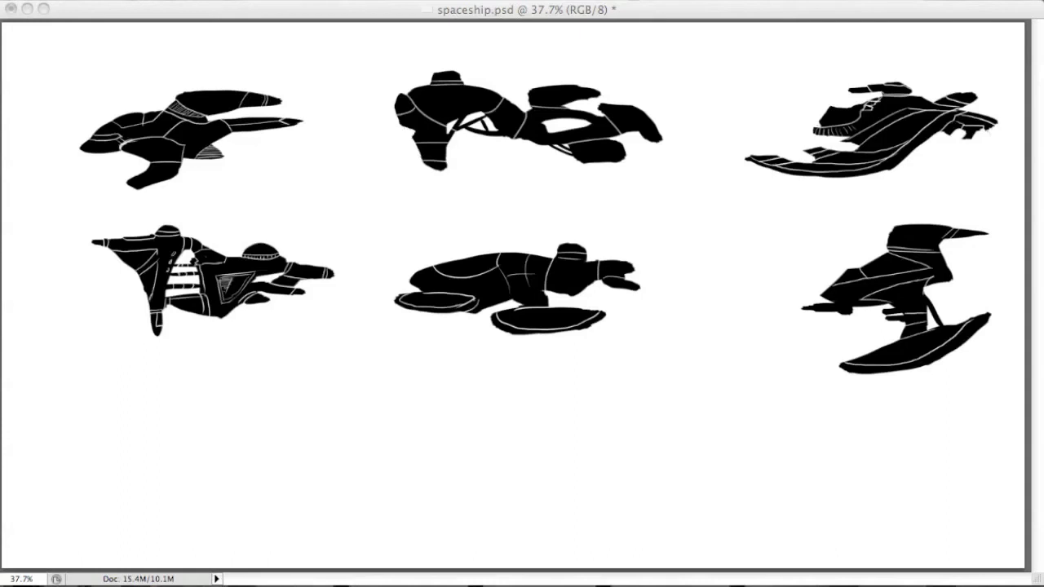
{"action": "left_click_drag", "start_coordinate": [467, 94], "coordinate": [579, 84]}
{"action": "mouse_move", "coordinate": [596, 144]}
{"action": "left_mouse_down"}
{"action": "mouse_move", "coordinate": [623, 161]}
{"action": "mouse_move", "coordinate": [643, 130]}
{"action": "left_mouse_up"}
{"action": "left_click_drag", "start_coordinate": [598, 104], "coordinate": [647, 114]}
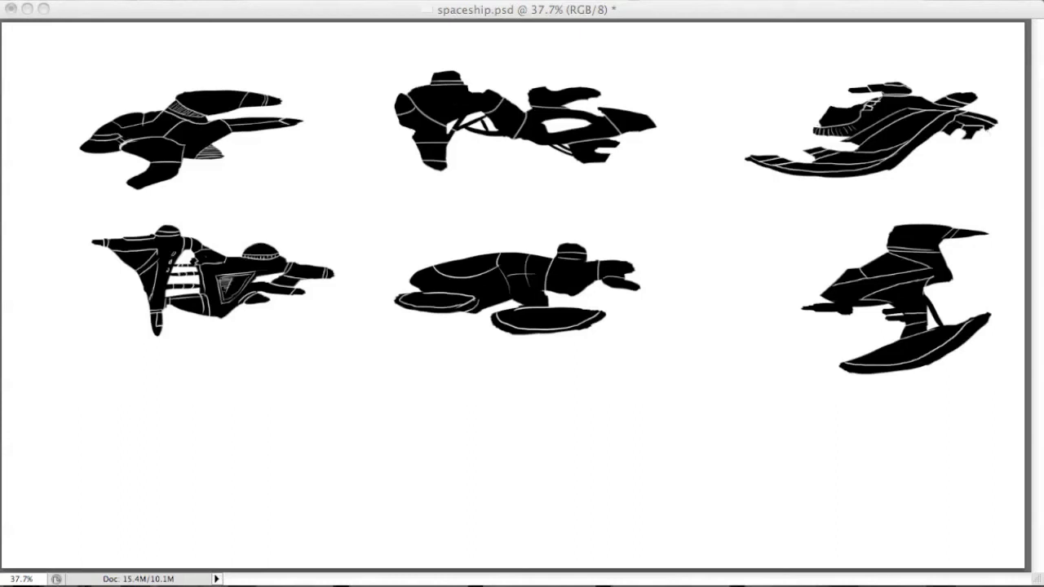
{"action": "mouse_move", "coordinate": [567, 116]}
{"action": "left_mouse_down"}
{"action": "mouse_move", "coordinate": [598, 112]}
{"action": "mouse_move", "coordinate": [546, 129]}
{"action": "mouse_move", "coordinate": [549, 119]}
{"action": "mouse_move", "coordinate": [562, 132]}
{"action": "left_mouse_up"}
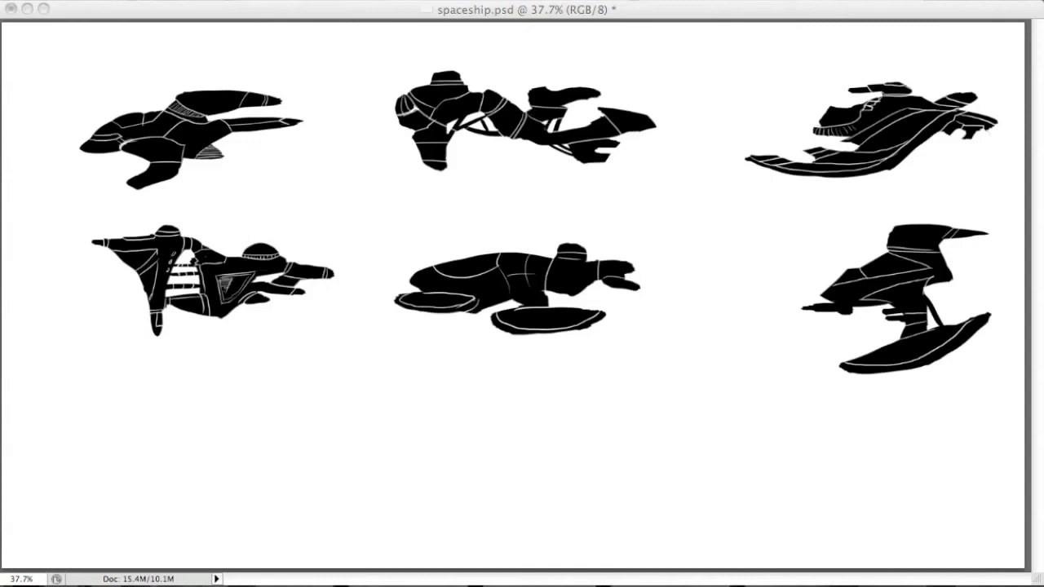
Carve small white notches into the second ship's front leg, upper hull and rear pods.
{"action": "left_click_drag", "start_coordinate": [567, 146], "coordinate": [609, 140]}
{"action": "mouse_move", "coordinate": [429, 147]}
{"action": "left_mouse_down"}
{"action": "mouse_move", "coordinate": [419, 157]}
{"action": "mouse_move", "coordinate": [445, 157]}
{"action": "left_mouse_up"}
{"action": "left_click_drag", "start_coordinate": [399, 123], "coordinate": [410, 128]}
{"action": "mouse_move", "coordinate": [412, 91]}
{"action": "left_mouse_down"}
{"action": "mouse_move", "coordinate": [499, 89]}
{"action": "mouse_move", "coordinate": [519, 105]}
{"action": "mouse_move", "coordinate": [578, 87]}
{"action": "mouse_move", "coordinate": [576, 98]}
{"action": "mouse_move", "coordinate": [603, 116]}
{"action": "mouse_move", "coordinate": [639, 109]}
{"action": "mouse_move", "coordinate": [642, 128]}
{"action": "left_mouse_up"}
{"action": "left_click", "coordinate": [496, 125]}
{"action": "left_click_drag", "start_coordinate": [594, 156], "coordinate": [601, 152]}
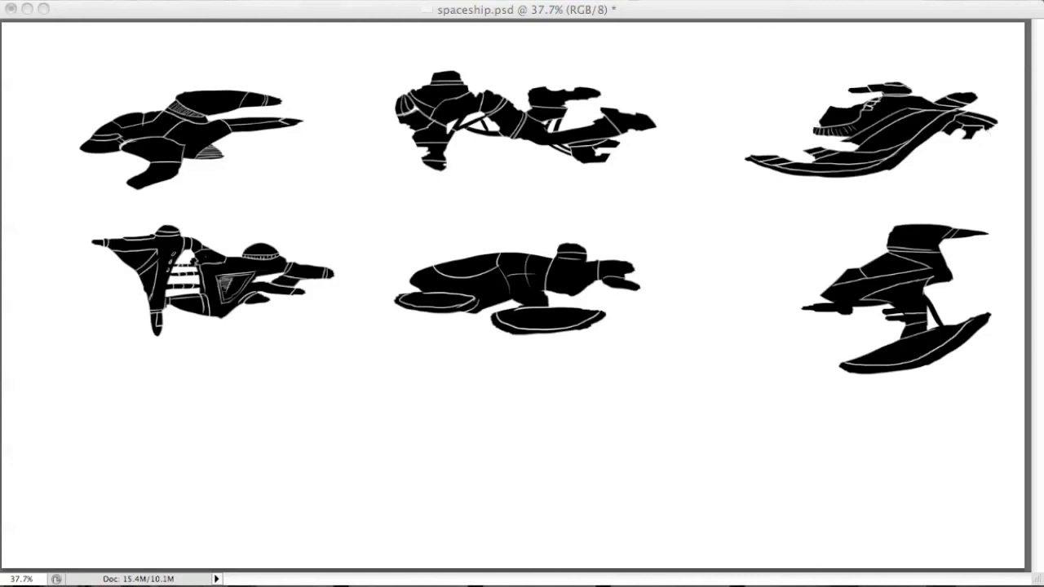
Sharpen the fifth ship's nose and front pod, trim its underside, and carve notches into its back and rear hull.
{"action": "left_click_drag", "start_coordinate": [434, 267], "coordinate": [502, 253]}
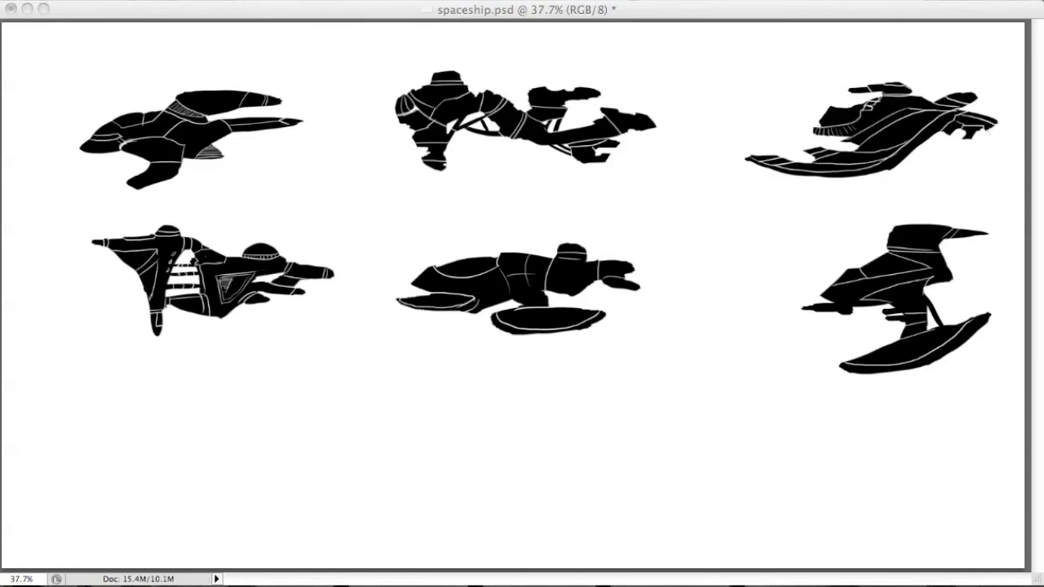
{"action": "mouse_move", "coordinate": [460, 313]}
{"action": "left_mouse_down"}
{"action": "mouse_move", "coordinate": [508, 302]}
{"action": "mouse_move", "coordinate": [520, 333]}
{"action": "mouse_move", "coordinate": [606, 328]}
{"action": "left_mouse_up"}
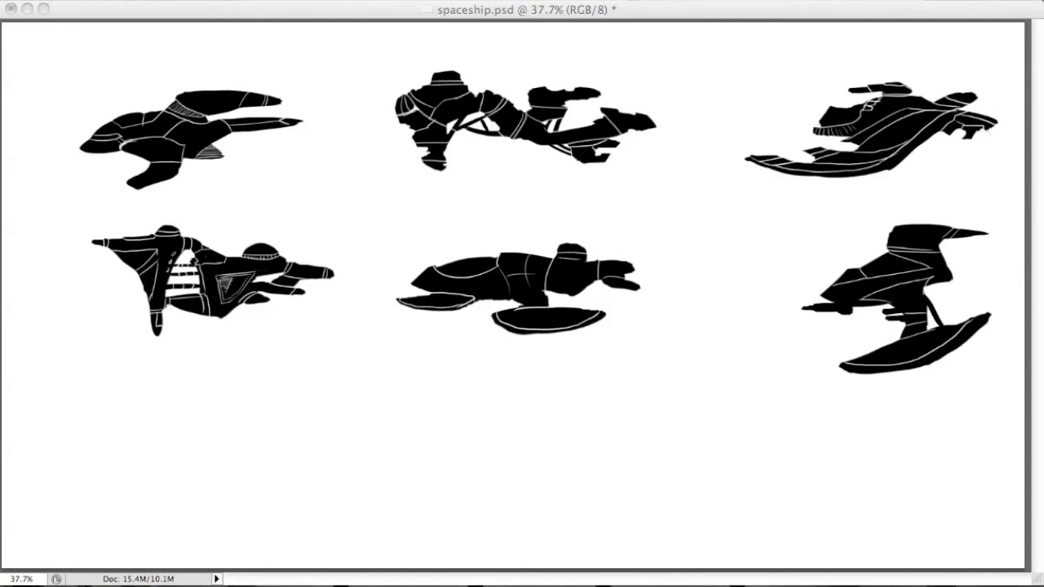
{"action": "left_click_drag", "start_coordinate": [504, 300], "coordinate": [527, 299]}
{"action": "left_click_drag", "start_coordinate": [507, 258], "coordinate": [521, 252]}
{"action": "mouse_move", "coordinate": [557, 294]}
{"action": "left_mouse_down"}
{"action": "mouse_move", "coordinate": [570, 284]}
{"action": "mouse_move", "coordinate": [578, 295]}
{"action": "mouse_move", "coordinate": [586, 255]}
{"action": "mouse_move", "coordinate": [629, 274]}
{"action": "mouse_move", "coordinate": [635, 261]}
{"action": "mouse_move", "coordinate": [640, 284]}
{"action": "mouse_move", "coordinate": [603, 279]}
{"action": "mouse_move", "coordinate": [598, 327]}
{"action": "left_mouse_up"}
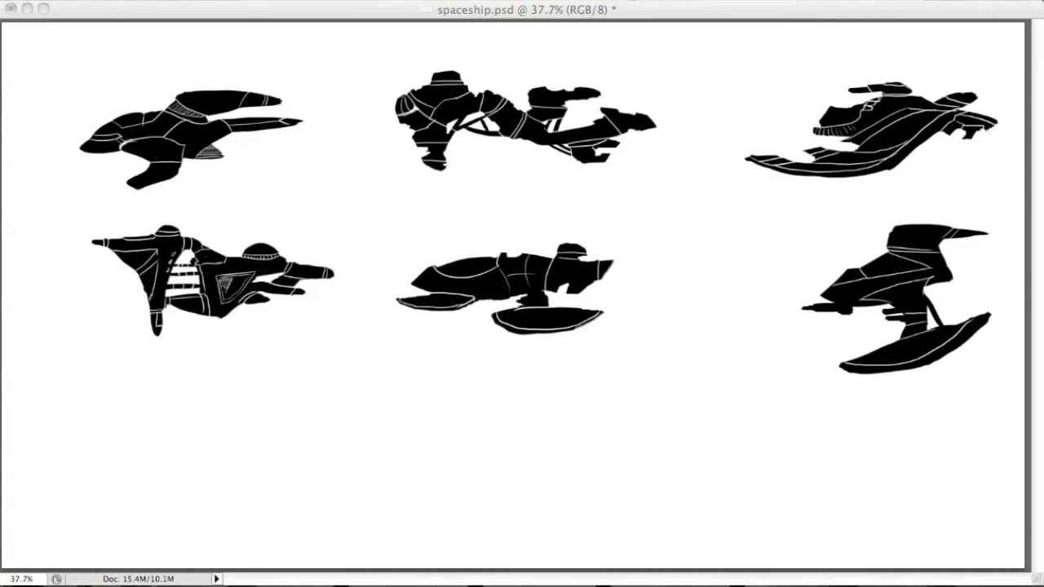
Hatch the fifth ship's mid-hull panel, extend a narrow tail boom, and paint a swept fin over its turret.
{"action": "left_click_drag", "start_coordinate": [516, 276], "coordinate": [511, 299]}
{"action": "left_click_drag", "start_coordinate": [605, 276], "coordinate": [642, 269]}
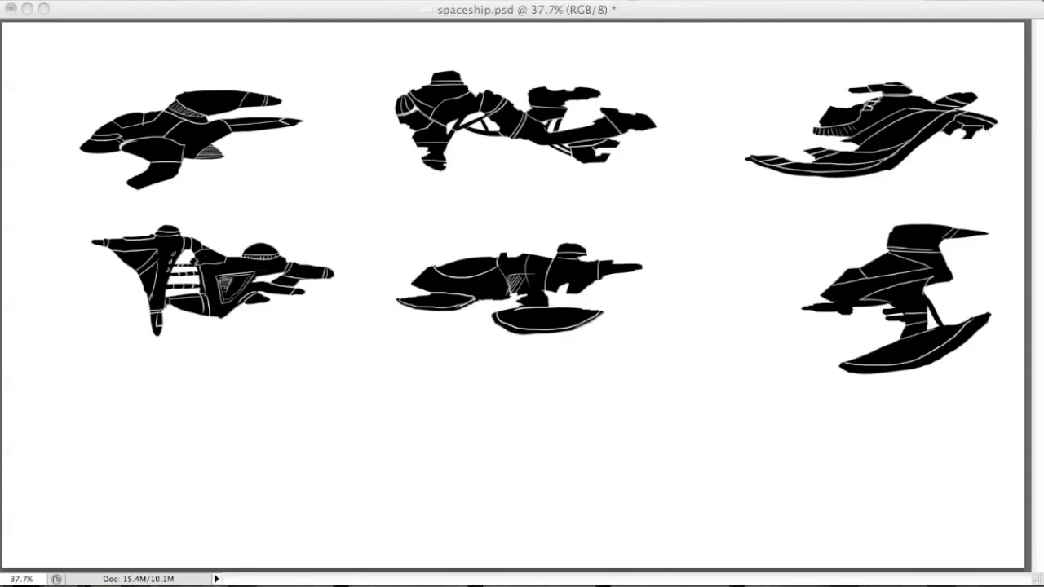
{"action": "left_click_drag", "start_coordinate": [543, 250], "coordinate": [618, 237]}
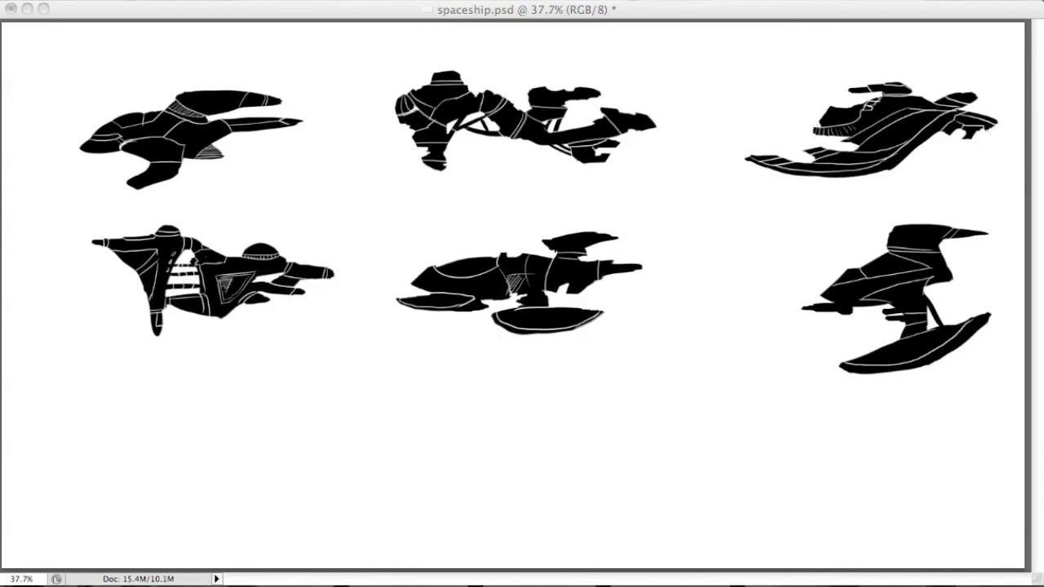
Trim the fifth ship's lower pods into slimmer shapes and refine the light lines on its front and rear hull.
{"action": "left_click_drag", "start_coordinate": [519, 333], "coordinate": [598, 318]}
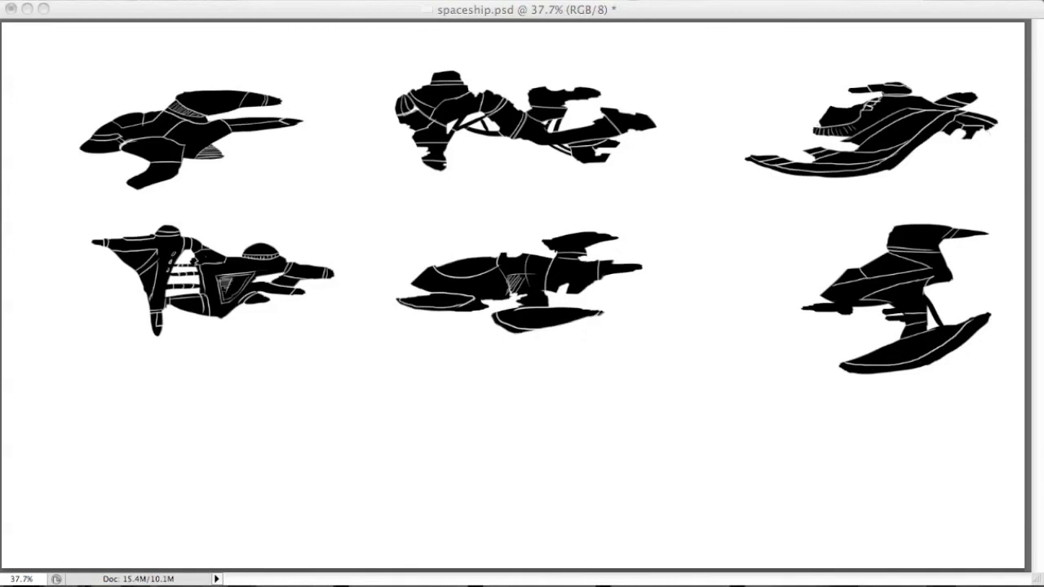
{"action": "left_click_drag", "start_coordinate": [497, 327], "coordinate": [532, 319]}
{"action": "left_click_drag", "start_coordinate": [397, 300], "coordinate": [533, 305]}
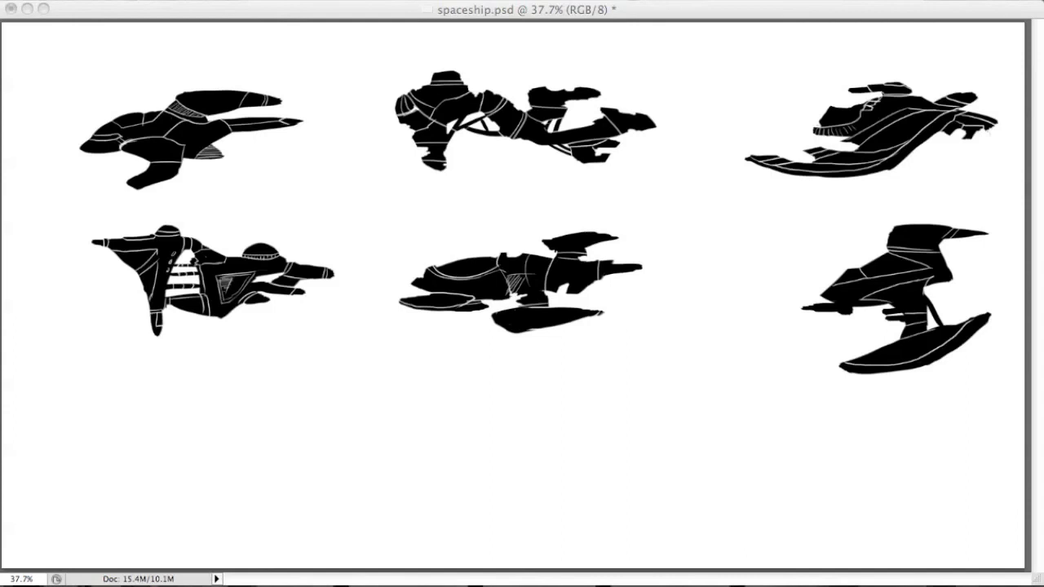
{"action": "left_click_drag", "start_coordinate": [530, 259], "coordinate": [542, 292]}
Paint a seventh black ship below the fourth, with a curved hull, strut-mounted tail fin, upper turret and lower fin.
{"action": "mouse_move", "coordinate": [126, 426]}
{"action": "left_mouse_down"}
{"action": "mouse_move", "coordinate": [186, 439]}
{"action": "mouse_move", "coordinate": [163, 453]}
{"action": "mouse_move", "coordinate": [214, 458]}
{"action": "mouse_move", "coordinate": [221, 448]}
{"action": "mouse_move", "coordinate": [129, 427]}
{"action": "mouse_move", "coordinate": [246, 436]}
{"action": "left_mouse_up"}
{"action": "mouse_move", "coordinate": [186, 447]}
{"action": "left_mouse_down"}
{"action": "mouse_move", "coordinate": [275, 440]}
{"action": "mouse_move", "coordinate": [259, 399]}
{"action": "mouse_move", "coordinate": [314, 420]}
{"action": "mouse_move", "coordinate": [282, 408]}
{"action": "mouse_move", "coordinate": [310, 418]}
{"action": "mouse_move", "coordinate": [314, 449]}
{"action": "mouse_move", "coordinate": [299, 438]}
{"action": "left_mouse_up"}
{"action": "left_click", "coordinate": [279, 403]}
{"action": "mouse_move", "coordinate": [272, 397]}
{"action": "left_mouse_down"}
{"action": "mouse_move", "coordinate": [300, 390]}
{"action": "mouse_move", "coordinate": [256, 370]}
{"action": "left_mouse_up"}
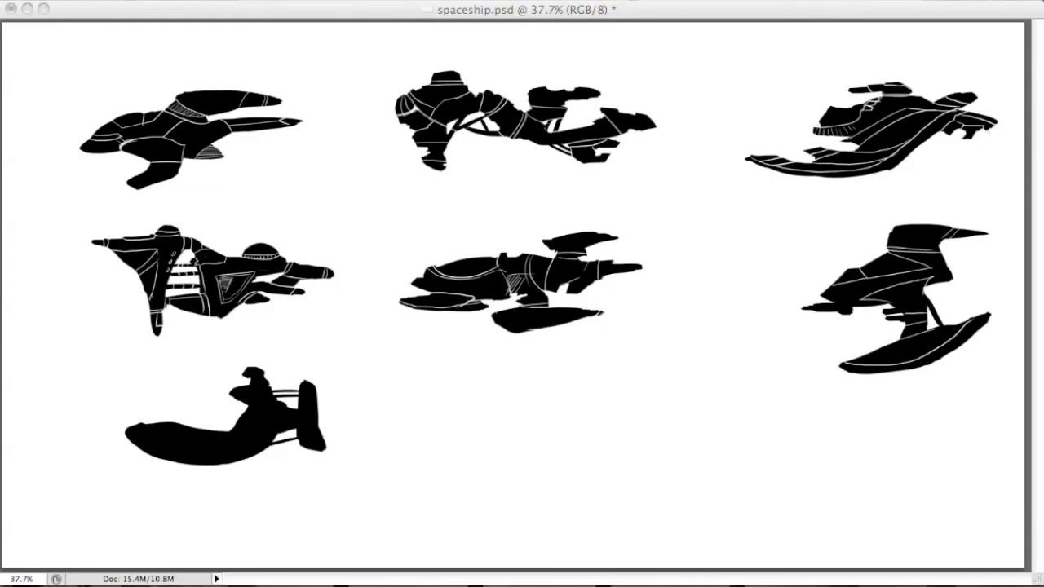
{"action": "left_click_drag", "start_coordinate": [259, 450], "coordinate": [246, 491]}
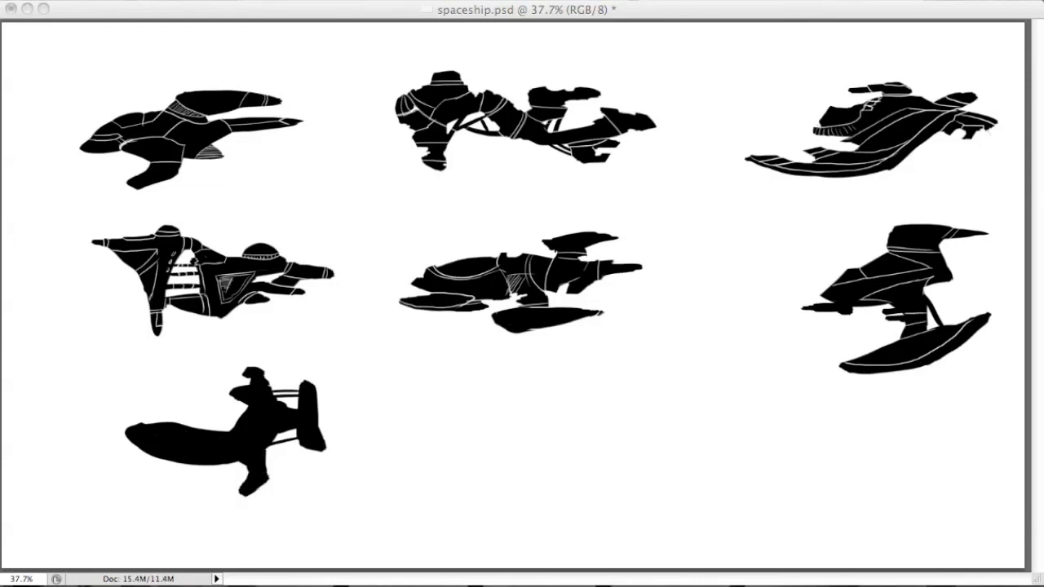
Bulk out the belly under the seventh ship's nose and add pointed prongs behind its tail fin.
{"action": "left_click_drag", "start_coordinate": [173, 424], "coordinate": [144, 406]}
{"action": "key", "text": "super+z"}
{"action": "left_click_drag", "start_coordinate": [153, 461], "coordinate": [213, 468]}
{"action": "left_click_drag", "start_coordinate": [321, 434], "coordinate": [341, 435]}
{"action": "mouse_move", "coordinate": [318, 428]}
{"action": "left_mouse_down"}
{"action": "mouse_move", "coordinate": [343, 429]}
{"action": "mouse_move", "coordinate": [344, 418]}
{"action": "left_mouse_up"}
{"action": "left_click_drag", "start_coordinate": [318, 411], "coordinate": [355, 417]}
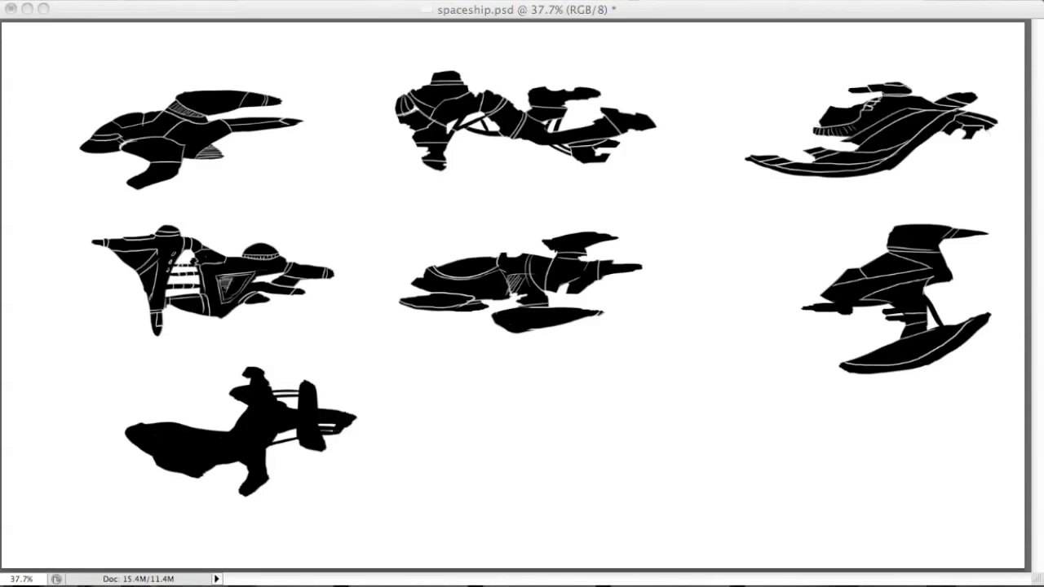
Paint an eighth black ship below the fifth, with a pointed hull, tall tail fin, rear wing and lower fin.
{"action": "mouse_move", "coordinate": [475, 453]}
{"action": "left_mouse_down"}
{"action": "mouse_move", "coordinate": [583, 415]}
{"action": "mouse_move", "coordinate": [542, 435]}
{"action": "mouse_move", "coordinate": [561, 424]}
{"action": "mouse_move", "coordinate": [543, 460]}
{"action": "mouse_move", "coordinate": [612, 421]}
{"action": "mouse_move", "coordinate": [596, 405]}
{"action": "mouse_move", "coordinate": [629, 398]}
{"action": "mouse_move", "coordinate": [646, 373]}
{"action": "mouse_move", "coordinate": [667, 376]}
{"action": "left_mouse_up"}
{"action": "left_click_drag", "start_coordinate": [571, 444], "coordinate": [649, 439]}
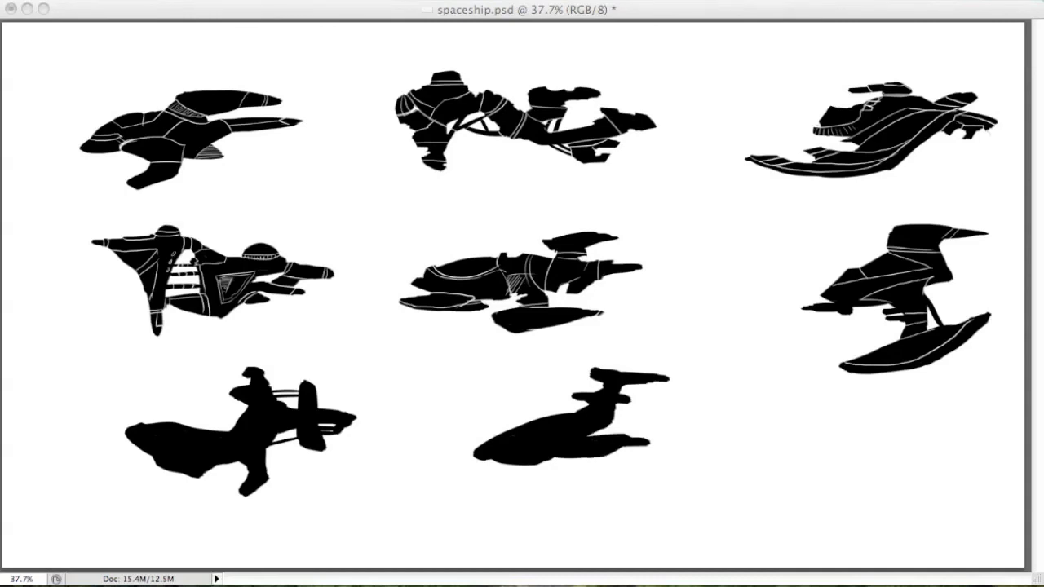
{"action": "mouse_move", "coordinate": [551, 459]}
{"action": "left_mouse_down"}
{"action": "mouse_move", "coordinate": [573, 483]}
{"action": "mouse_move", "coordinate": [584, 478]}
{"action": "mouse_move", "coordinate": [545, 493]}
{"action": "mouse_move", "coordinate": [612, 476]}
{"action": "left_mouse_up"}
{"action": "left_click_drag", "start_coordinate": [545, 494], "coordinate": [569, 491]}
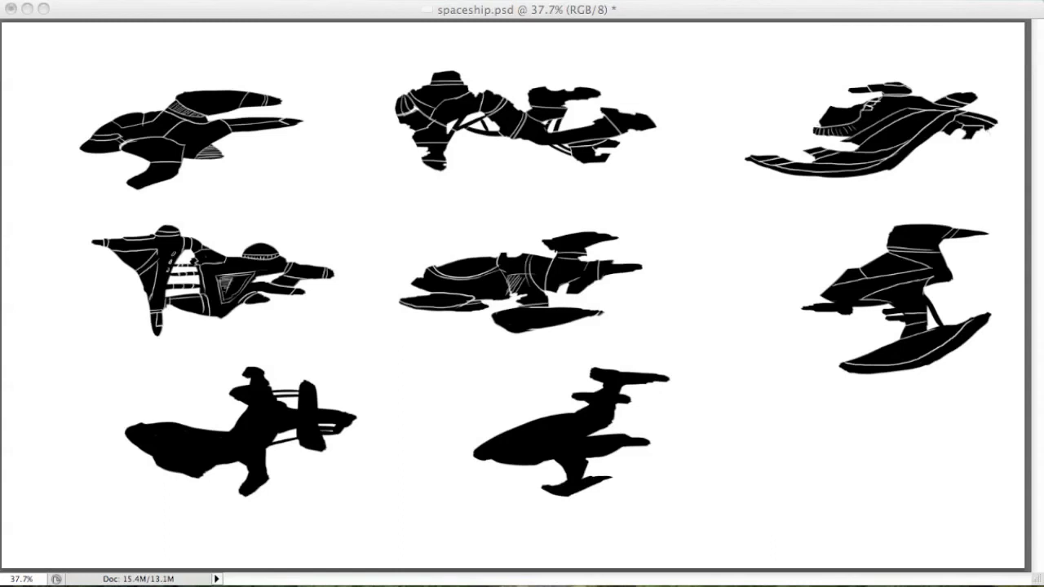
Add struts between the eighth ship's tail and rear wing, and extend its nose and top fin forward.
{"action": "left_click_drag", "start_coordinate": [609, 406], "coordinate": [620, 428]}
{"action": "left_click_drag", "start_coordinate": [597, 372], "coordinate": [588, 377]}
{"action": "mouse_move", "coordinate": [483, 450]}
{"action": "left_mouse_down"}
{"action": "mouse_move", "coordinate": [465, 458]}
{"action": "mouse_move", "coordinate": [503, 462]}
{"action": "left_mouse_up"}
{"action": "left_click_drag", "start_coordinate": [587, 433], "coordinate": [603, 435]}
{"action": "left_click_drag", "start_coordinate": [617, 424], "coordinate": [616, 435]}
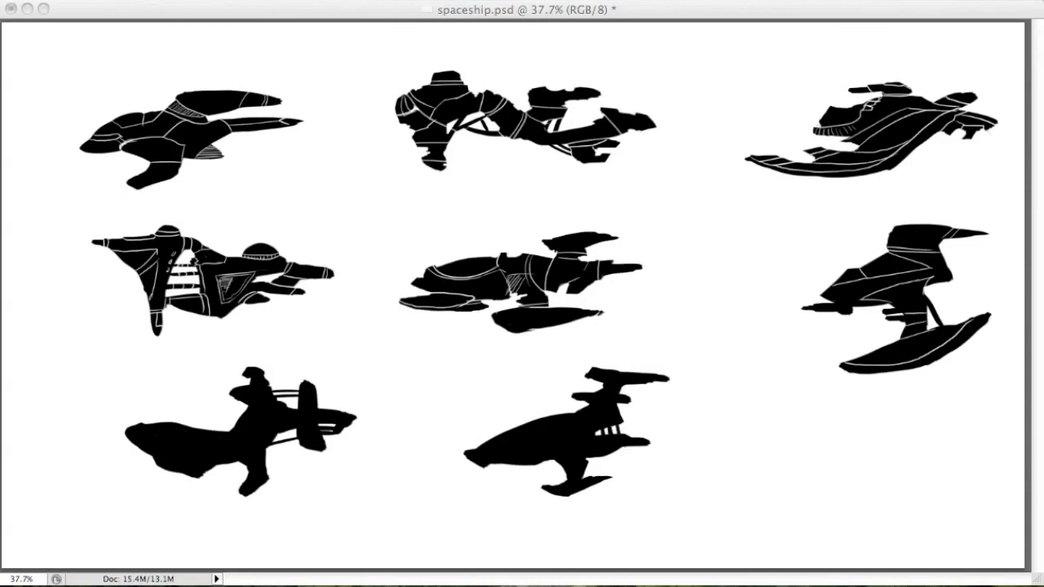
Lengthen the eighth ship's nose, bulk up its upper and lower hull, and fill the strut gap at the tail.
{"action": "left_click_drag", "start_coordinate": [487, 454], "coordinate": [448, 458]}
{"action": "left_click_drag", "start_coordinate": [492, 430], "coordinate": [640, 387]}
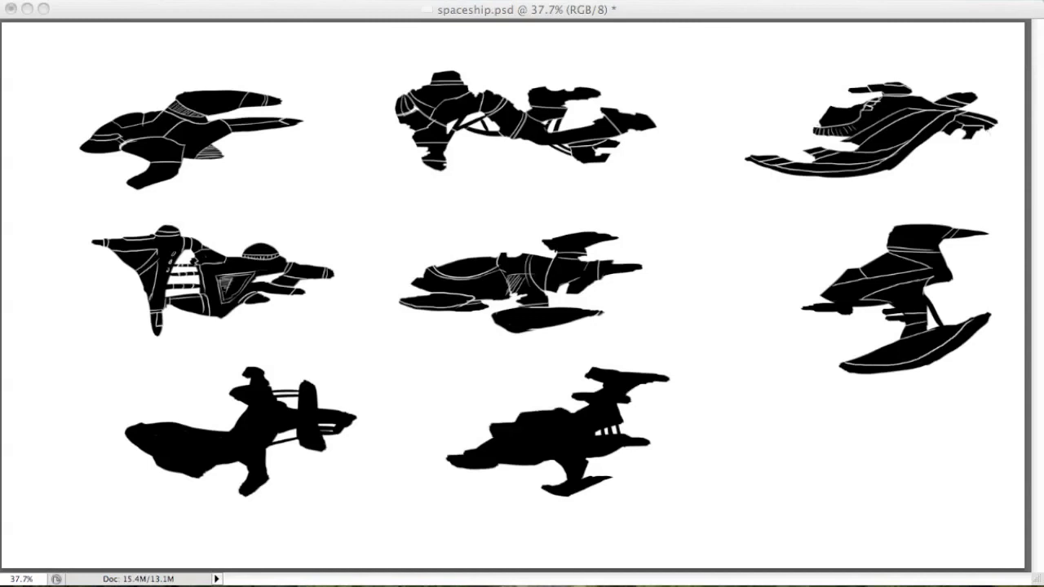
{"action": "mouse_move", "coordinate": [481, 458]}
{"action": "left_mouse_down"}
{"action": "mouse_move", "coordinate": [412, 469]}
{"action": "mouse_move", "coordinate": [476, 481]}
{"action": "mouse_move", "coordinate": [526, 469]}
{"action": "left_mouse_up"}
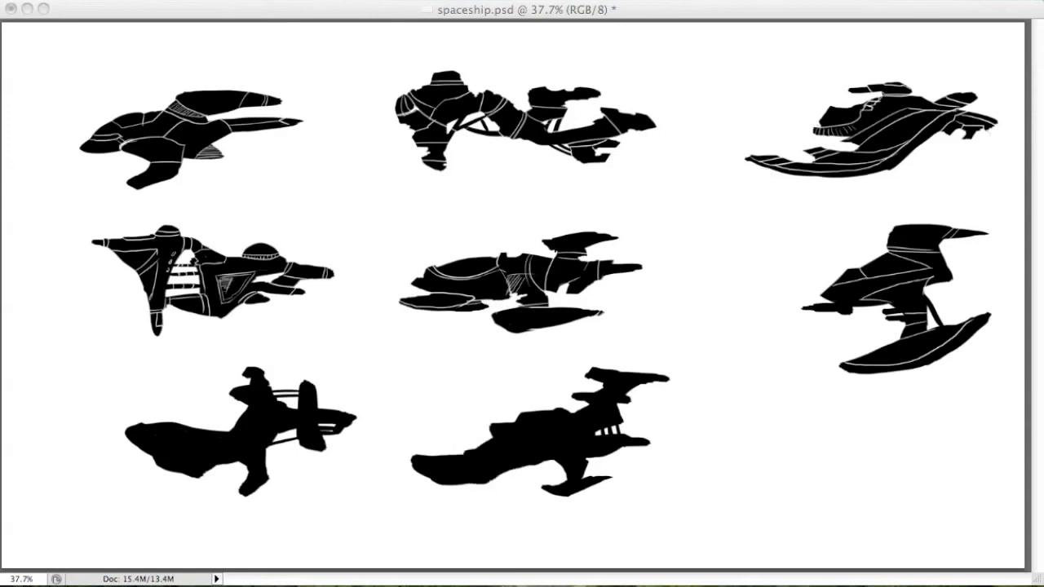
{"action": "left_click_drag", "start_coordinate": [504, 421], "coordinate": [519, 415]}
{"action": "left_click_drag", "start_coordinate": [473, 483], "coordinate": [607, 476]}
{"action": "left_click_drag", "start_coordinate": [620, 411], "coordinate": [598, 432]}
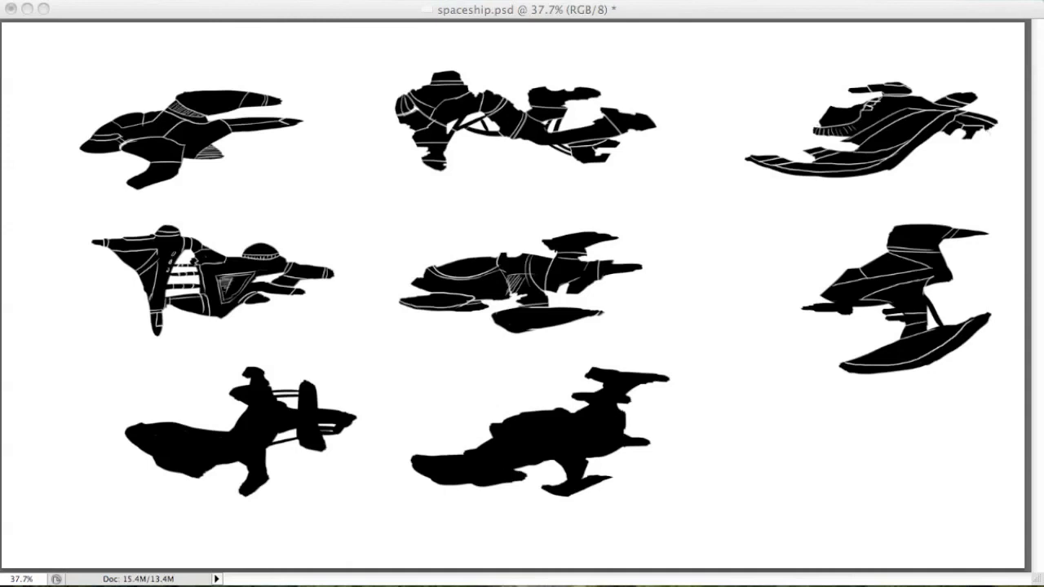
Block in a ninth black ship below the sixth with long strokes fanning backward from a narrow nose.
{"action": "mouse_move", "coordinate": [742, 465]}
{"action": "left_mouse_down"}
{"action": "mouse_move", "coordinate": [889, 457]}
{"action": "mouse_move", "coordinate": [838, 488]}
{"action": "left_mouse_up"}
{"action": "left_click_drag", "start_coordinate": [767, 477], "coordinate": [863, 473]}
{"action": "left_click_drag", "start_coordinate": [793, 462], "coordinate": [913, 440]}
{"action": "mouse_move", "coordinate": [807, 464]}
{"action": "left_mouse_down"}
{"action": "mouse_move", "coordinate": [950, 447]}
{"action": "mouse_move", "coordinate": [926, 457]}
{"action": "left_mouse_up"}
{"action": "left_click_drag", "start_coordinate": [876, 469], "coordinate": [951, 471]}
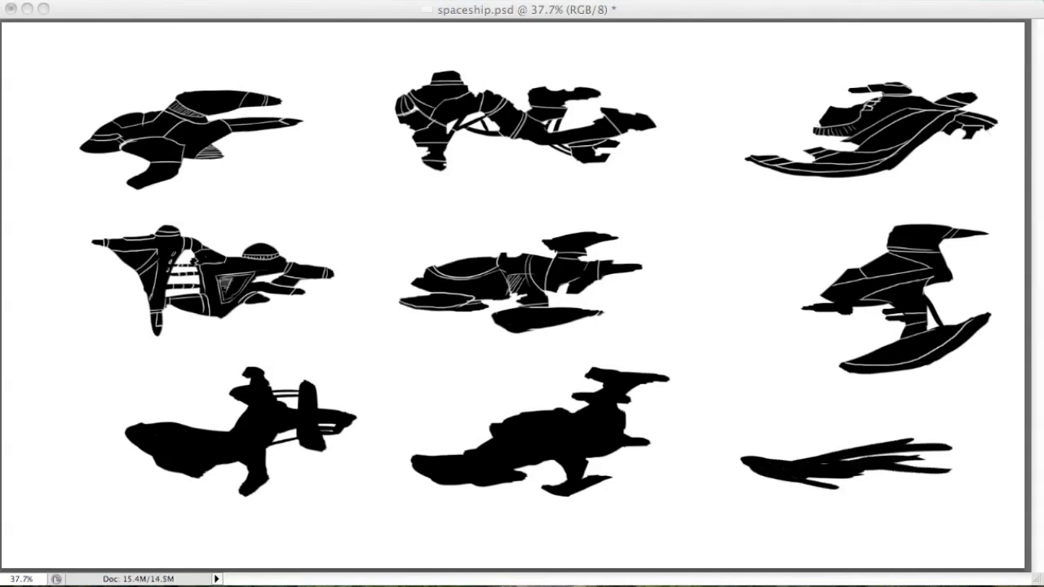
Thicken the ninth ship's hull into a wedge, add more rear prongs, and sharpen its nose to a point.
{"action": "left_click_drag", "start_coordinate": [786, 458], "coordinate": [935, 436]}
{"action": "mouse_move", "coordinate": [926, 473]}
{"action": "left_mouse_down"}
{"action": "mouse_move", "coordinate": [868, 474]}
{"action": "mouse_move", "coordinate": [953, 462]}
{"action": "left_mouse_up"}
{"action": "mouse_move", "coordinate": [897, 473]}
{"action": "left_mouse_down"}
{"action": "mouse_move", "coordinate": [858, 473]}
{"action": "mouse_move", "coordinate": [956, 453]}
{"action": "left_mouse_up"}
{"action": "mouse_move", "coordinate": [754, 468]}
{"action": "left_mouse_down"}
{"action": "mouse_move", "coordinate": [730, 455]}
{"action": "mouse_move", "coordinate": [740, 462]}
{"action": "left_mouse_up"}
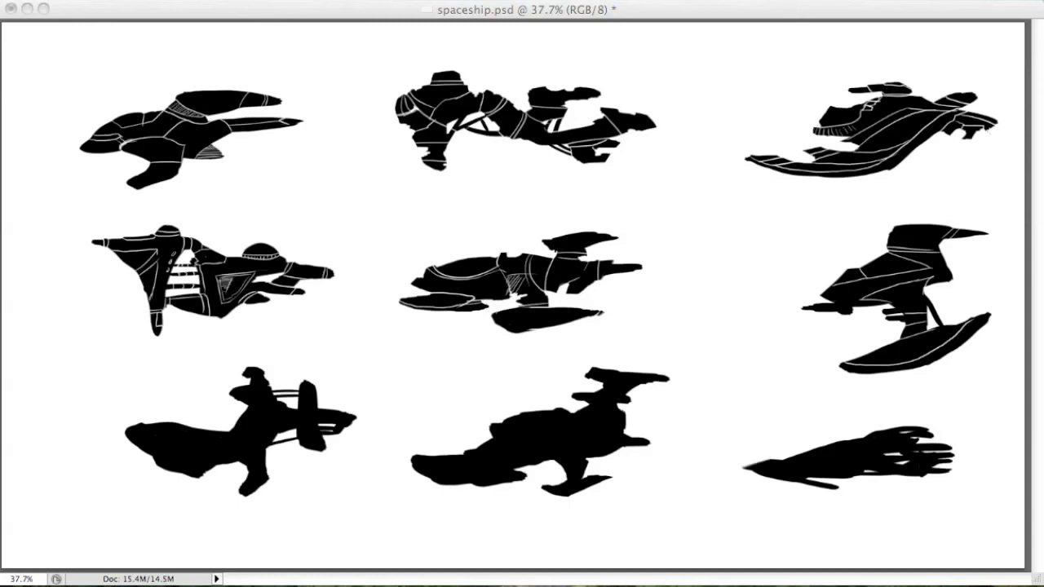
Add a slim lower pod, a broad upper tail fin and a lower rear fin to the ninth ship.
{"action": "mouse_move", "coordinate": [804, 479]}
{"action": "left_mouse_down"}
{"action": "mouse_move", "coordinate": [880, 492]}
{"action": "mouse_move", "coordinate": [804, 489]}
{"action": "mouse_move", "coordinate": [892, 486]}
{"action": "left_mouse_up"}
{"action": "left_click_drag", "start_coordinate": [838, 440], "coordinate": [937, 420]}
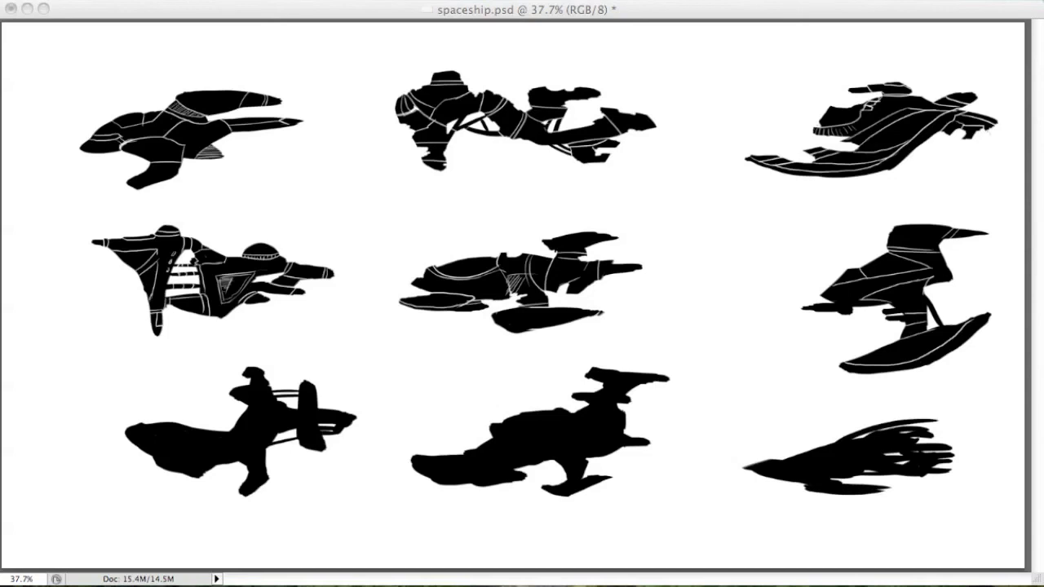
{"action": "left_click_drag", "start_coordinate": [855, 437], "coordinate": [946, 422]}
{"action": "mouse_move", "coordinate": [906, 483]}
{"action": "left_mouse_down"}
{"action": "mouse_move", "coordinate": [930, 478]}
{"action": "mouse_move", "coordinate": [962, 494]}
{"action": "mouse_move", "coordinate": [946, 478]}
{"action": "mouse_move", "coordinate": [969, 478]}
{"action": "left_mouse_up"}
{"action": "key", "text": "ctrl+z"}
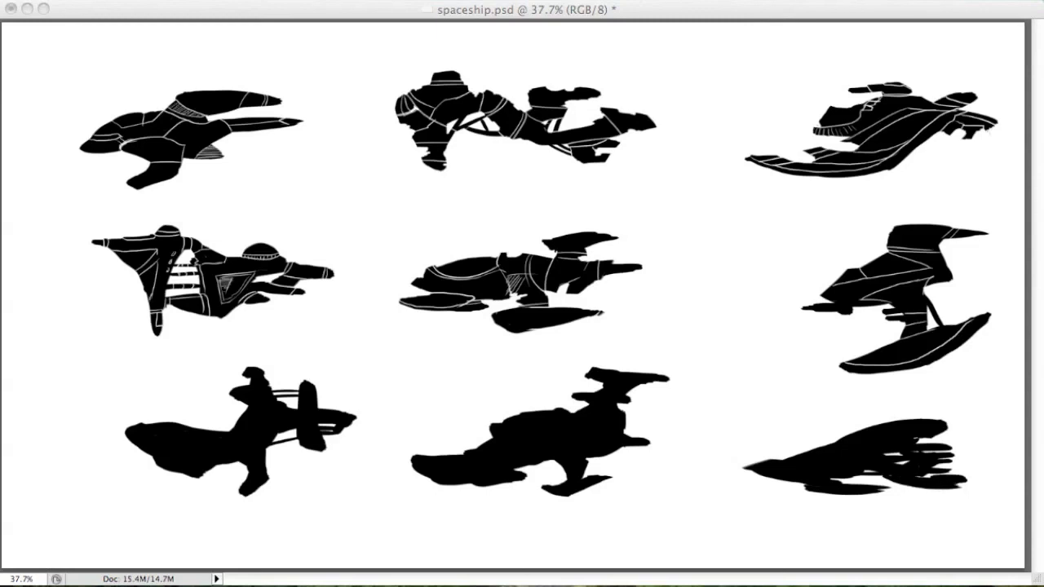
Draw curved light panel lines along the ninth ship's upper hull toward its top fin.
{"action": "mouse_move", "coordinate": [743, 464]}
{"action": "left_mouse_down"}
{"action": "mouse_move", "coordinate": [825, 462]}
{"action": "mouse_move", "coordinate": [837, 442]}
{"action": "left_mouse_up"}
{"action": "mouse_move", "coordinate": [753, 466]}
{"action": "left_mouse_down"}
{"action": "mouse_move", "coordinate": [794, 464]}
{"action": "mouse_move", "coordinate": [910, 420]}
{"action": "mouse_move", "coordinate": [889, 437]}
{"action": "mouse_move", "coordinate": [901, 422]}
{"action": "left_mouse_up"}
{"action": "key", "text": "super+z"}
{"action": "key", "text": "super+z"}
{"action": "key", "text": "super+z"}
{"action": "mouse_move", "coordinate": [826, 448]}
{"action": "left_mouse_down"}
{"action": "mouse_move", "coordinate": [896, 452]}
{"action": "mouse_move", "coordinate": [920, 439]}
{"action": "mouse_move", "coordinate": [892, 465]}
{"action": "mouse_move", "coordinate": [938, 461]}
{"action": "left_mouse_up"}
{"action": "key", "text": "super+z"}
{"action": "key", "text": "super+z"}
Hatch the ninth ship's engine area and lower pod, and add a light panel line along its lower hull.
{"action": "mouse_move", "coordinate": [909, 467]}
{"action": "left_mouse_down"}
{"action": "mouse_move", "coordinate": [936, 467]}
{"action": "mouse_move", "coordinate": [915, 474]}
{"action": "left_mouse_up"}
{"action": "left_click_drag", "start_coordinate": [921, 469], "coordinate": [923, 477]}
{"action": "left_click_drag", "start_coordinate": [804, 482], "coordinate": [858, 475]}
{"action": "key", "text": "super+z"}
{"action": "left_click_drag", "start_coordinate": [782, 461], "coordinate": [840, 461]}
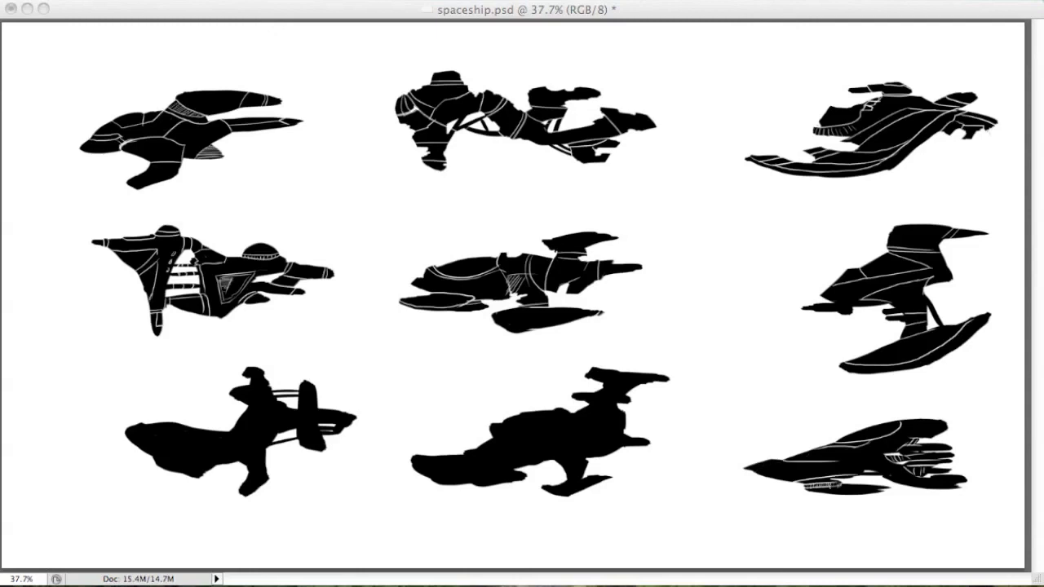
Add light lines across the tip of the ninth ship's upper fin and hatching along its middle engine prongs.
{"action": "left_click_drag", "start_coordinate": [904, 437], "coordinate": [948, 419]}
{"action": "key", "text": "super+z"}
{"action": "mouse_move", "coordinate": [879, 454]}
{"action": "left_mouse_down"}
{"action": "mouse_move", "coordinate": [911, 438]}
{"action": "mouse_move", "coordinate": [929, 457]}
{"action": "mouse_move", "coordinate": [951, 452]}
{"action": "left_mouse_up"}
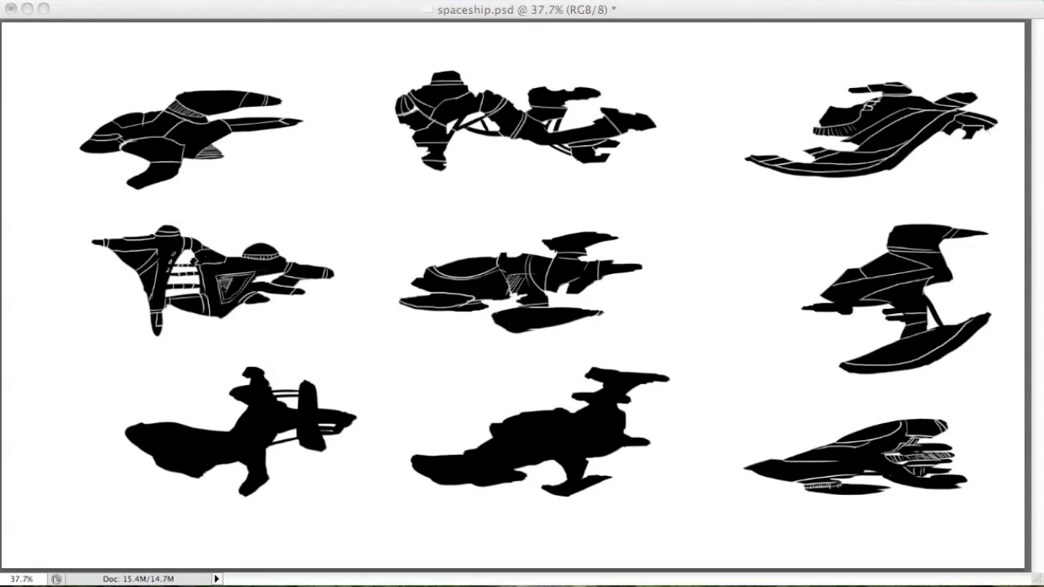
{"action": "left_click_drag", "start_coordinate": [750, 469], "coordinate": [808, 459]}
{"action": "key", "text": "super+z"}
Draw panel lines along the eighth ship's hull and canopy, and carve notches into its underside, lower fin and tail base.
{"action": "mouse_move", "coordinate": [413, 465]}
{"action": "left_mouse_down"}
{"action": "mouse_move", "coordinate": [468, 453]}
{"action": "mouse_move", "coordinate": [527, 414]}
{"action": "mouse_move", "coordinate": [517, 438]}
{"action": "mouse_move", "coordinate": [606, 442]}
{"action": "left_mouse_up"}
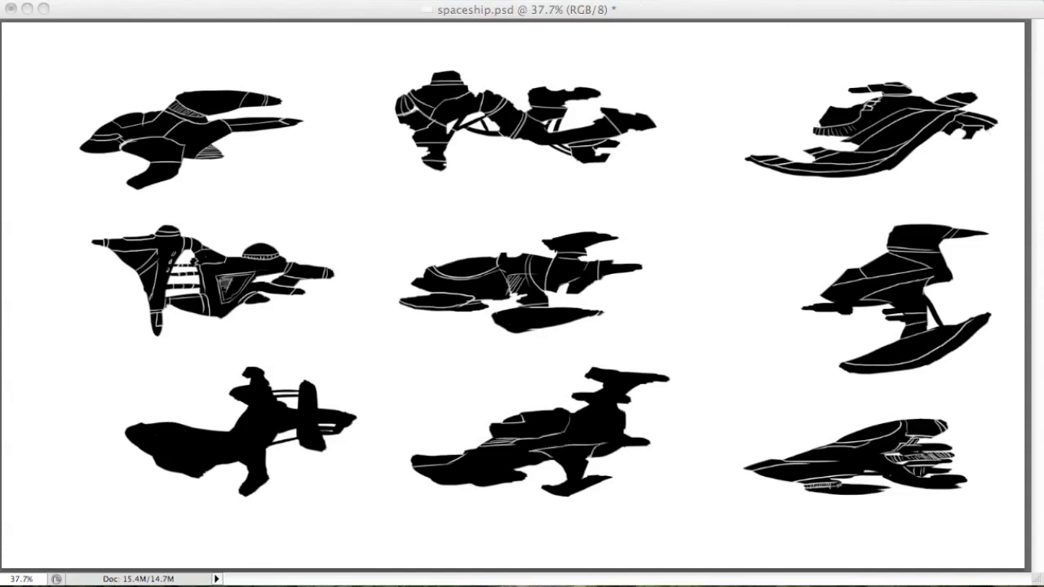
{"action": "mouse_move", "coordinate": [471, 483]}
{"action": "left_mouse_down"}
{"action": "mouse_move", "coordinate": [514, 471]}
{"action": "mouse_move", "coordinate": [488, 481]}
{"action": "left_mouse_up"}
{"action": "mouse_move", "coordinate": [602, 457]}
{"action": "left_mouse_down"}
{"action": "mouse_move", "coordinate": [616, 449]}
{"action": "mouse_move", "coordinate": [587, 458]}
{"action": "left_mouse_up"}
{"action": "left_click_drag", "start_coordinate": [574, 493], "coordinate": [589, 485]}
{"action": "left_click_drag", "start_coordinate": [576, 416], "coordinate": [589, 407]}
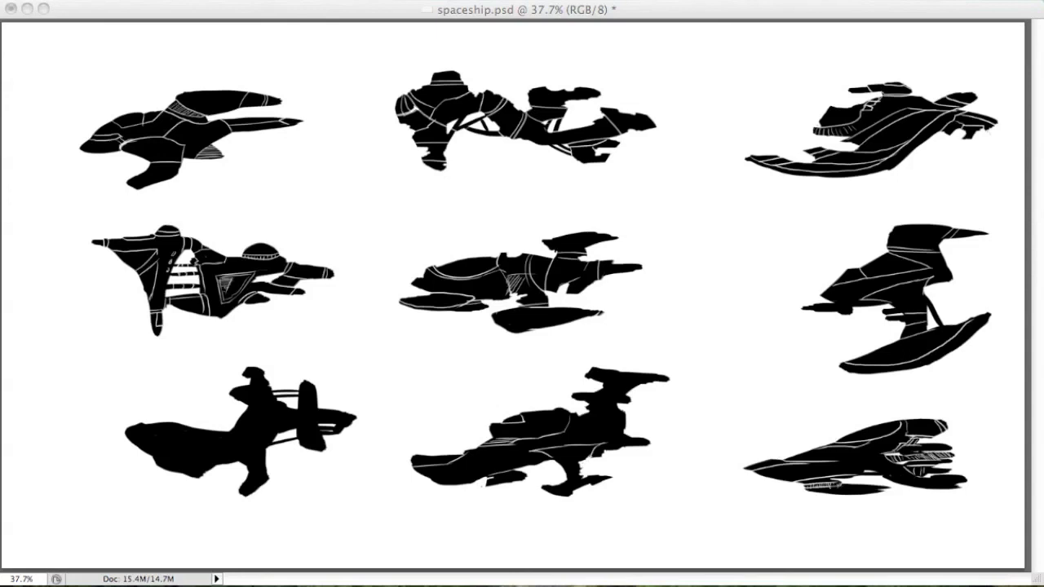
Chip the eighth ship's nose edges, separate its tail fins with a light gap, and line the rear hull panel.
{"action": "left_click_drag", "start_coordinate": [468, 453], "coordinate": [478, 448]}
{"action": "left_click", "coordinate": [415, 460]}
{"action": "mouse_move", "coordinate": [588, 404]}
{"action": "left_mouse_down"}
{"action": "mouse_move", "coordinate": [623, 402]}
{"action": "mouse_move", "coordinate": [629, 391]}
{"action": "left_mouse_up"}
{"action": "mouse_move", "coordinate": [589, 412]}
{"action": "left_mouse_down"}
{"action": "mouse_move", "coordinate": [619, 409]}
{"action": "mouse_move", "coordinate": [624, 435]}
{"action": "mouse_move", "coordinate": [603, 446]}
{"action": "left_mouse_up"}
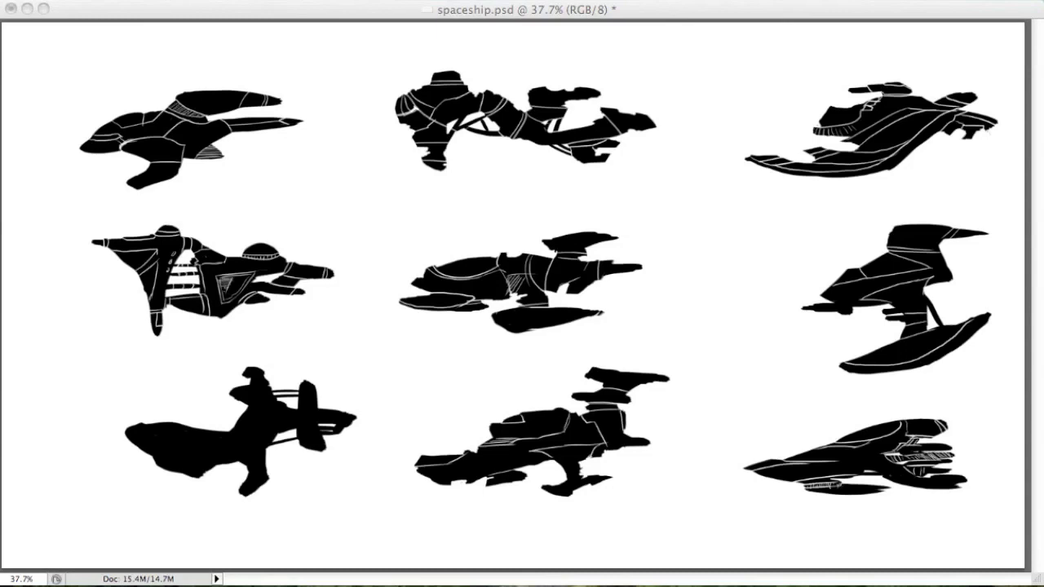
Add hatched canopy detail, a line across the top fin, and broken panel marks along the eighth ship's lower front hull.
{"action": "mouse_move", "coordinate": [566, 412]}
{"action": "left_mouse_down"}
{"action": "mouse_move", "coordinate": [574, 429]}
{"action": "mouse_move", "coordinate": [543, 420]}
{"action": "left_mouse_up"}
{"action": "mouse_move", "coordinate": [521, 420]}
{"action": "left_mouse_down"}
{"action": "mouse_move", "coordinate": [535, 411]}
{"action": "mouse_move", "coordinate": [562, 421]}
{"action": "left_mouse_up"}
{"action": "left_click_drag", "start_coordinate": [551, 423], "coordinate": [555, 410]}
{"action": "mouse_move", "coordinate": [592, 378]}
{"action": "left_mouse_down"}
{"action": "mouse_move", "coordinate": [604, 370]}
{"action": "mouse_move", "coordinate": [638, 382]}
{"action": "left_mouse_up"}
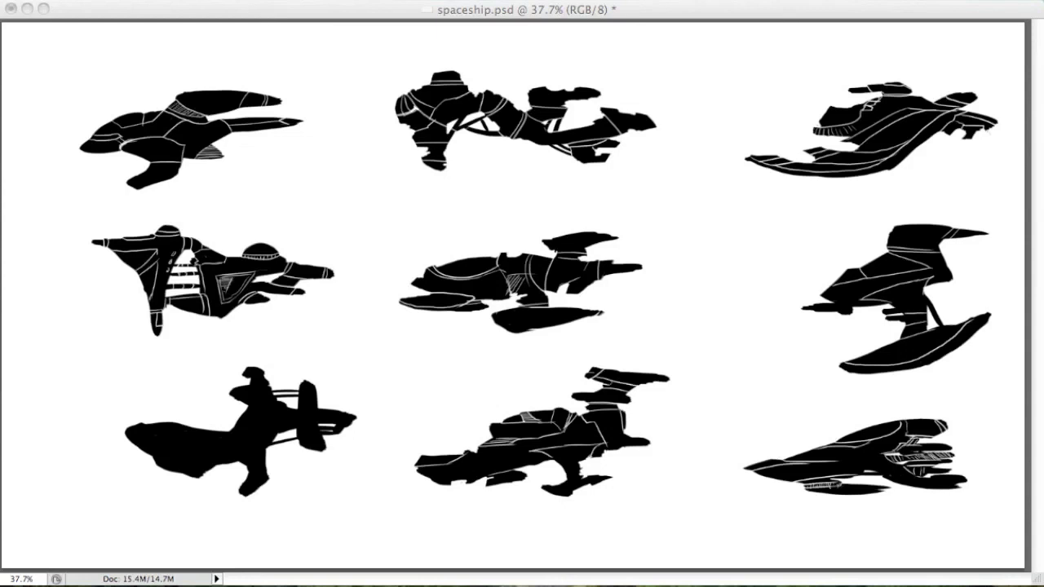
{"action": "left_click_drag", "start_coordinate": [431, 481], "coordinate": [527, 462]}
Draw light panel lines across the seventh ship's turret, upper body and tail fin.
{"action": "mouse_move", "coordinate": [252, 386]}
{"action": "left_mouse_down"}
{"action": "mouse_move", "coordinate": [234, 391]}
{"action": "mouse_move", "coordinate": [240, 403]}
{"action": "mouse_move", "coordinate": [269, 381]}
{"action": "left_mouse_up"}
{"action": "key", "text": "super+alt+z"}
{"action": "key", "text": "super+alt+z"}
{"action": "mouse_move", "coordinate": [248, 378]}
{"action": "left_mouse_down"}
{"action": "mouse_move", "coordinate": [265, 377]}
{"action": "mouse_move", "coordinate": [253, 369]}
{"action": "left_mouse_up"}
{"action": "key", "text": "super+z"}
{"action": "mouse_move", "coordinate": [249, 407]}
{"action": "left_mouse_down"}
{"action": "mouse_move", "coordinate": [286, 406]}
{"action": "mouse_move", "coordinate": [274, 437]}
{"action": "mouse_move", "coordinate": [323, 410]}
{"action": "mouse_move", "coordinate": [316, 390]}
{"action": "left_mouse_up"}
{"action": "key", "text": "super+z"}
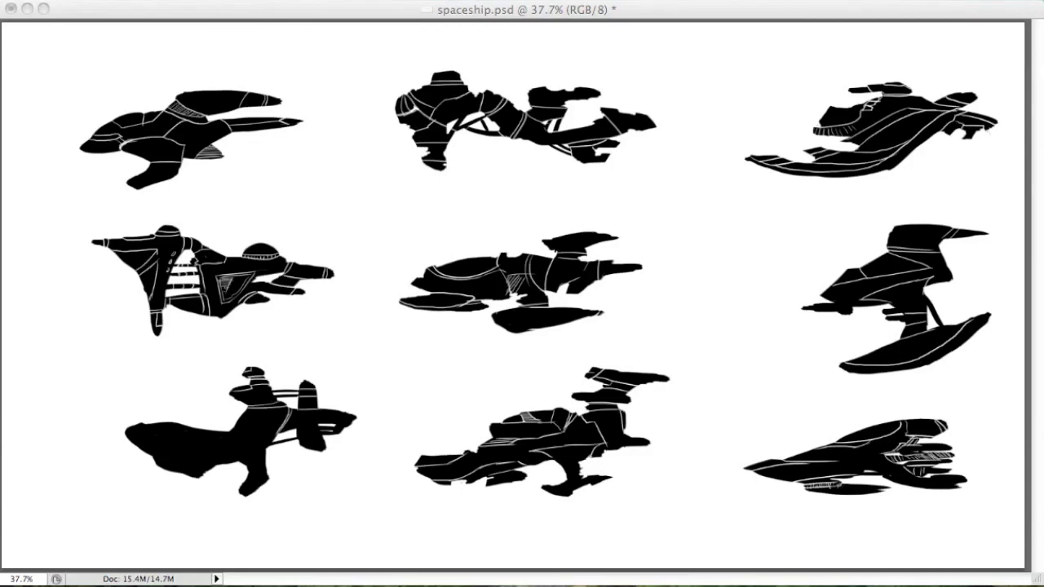
Add light lines across the lower part of the seventh ship's tail fin and along its lower fin.
{"action": "mouse_move", "coordinate": [296, 441]}
{"action": "left_mouse_down"}
{"action": "mouse_move", "coordinate": [326, 441]}
{"action": "mouse_move", "coordinate": [317, 426]}
{"action": "left_mouse_up"}
{"action": "left_click_drag", "start_coordinate": [266, 450], "coordinate": [243, 464]}
{"action": "key", "text": "super+z"}
{"action": "mouse_move", "coordinate": [247, 472]}
{"action": "left_mouse_down"}
{"action": "mouse_move", "coordinate": [268, 470]}
{"action": "mouse_move", "coordinate": [256, 471]}
{"action": "mouse_move", "coordinate": [262, 486]}
{"action": "left_mouse_up"}
Draw panel lines along the seventh ship's front hull and cut stepped marks into the shoulder below its turret.
{"action": "mouse_move", "coordinate": [147, 451]}
{"action": "left_mouse_down"}
{"action": "mouse_move", "coordinate": [190, 474]}
{"action": "mouse_move", "coordinate": [217, 467]}
{"action": "left_mouse_up"}
{"action": "mouse_move", "coordinate": [162, 425]}
{"action": "left_mouse_down"}
{"action": "mouse_move", "coordinate": [187, 452]}
{"action": "mouse_move", "coordinate": [191, 433]}
{"action": "mouse_move", "coordinate": [238, 442]}
{"action": "left_mouse_up"}
{"action": "mouse_move", "coordinate": [235, 430]}
{"action": "left_mouse_down"}
{"action": "mouse_move", "coordinate": [235, 441]}
{"action": "mouse_move", "coordinate": [250, 421]}
{"action": "left_mouse_up"}
{"action": "mouse_move", "coordinate": [238, 417]}
{"action": "left_mouse_down"}
{"action": "mouse_move", "coordinate": [267, 411]}
{"action": "mouse_move", "coordinate": [264, 446]}
{"action": "left_mouse_up"}
Carve notches into the seventh ship's nose, belly and lower fin, and add a line across its tail prongs.
{"action": "mouse_move", "coordinate": [333, 425]}
{"action": "left_mouse_down"}
{"action": "mouse_move", "coordinate": [352, 425]}
{"action": "mouse_move", "coordinate": [339, 410]}
{"action": "left_mouse_up"}
{"action": "mouse_move", "coordinate": [143, 427]}
{"action": "left_mouse_down"}
{"action": "mouse_move", "coordinate": [160, 424]}
{"action": "mouse_move", "coordinate": [133, 434]}
{"action": "mouse_move", "coordinate": [151, 446]}
{"action": "left_mouse_up"}
{"action": "left_click_drag", "start_coordinate": [195, 474], "coordinate": [277, 435]}
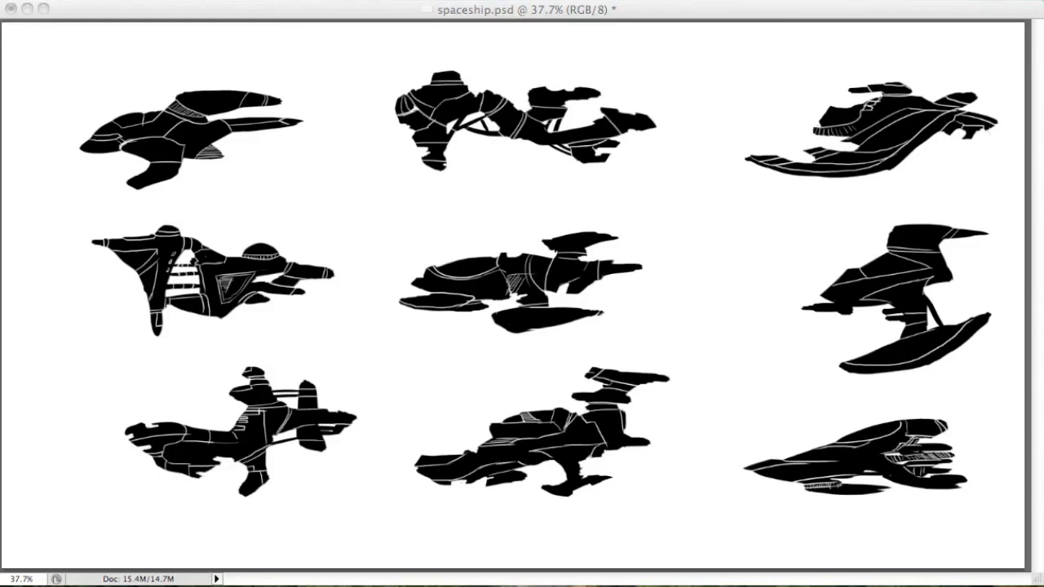
{"action": "left_click_drag", "start_coordinate": [244, 483], "coordinate": [266, 458]}
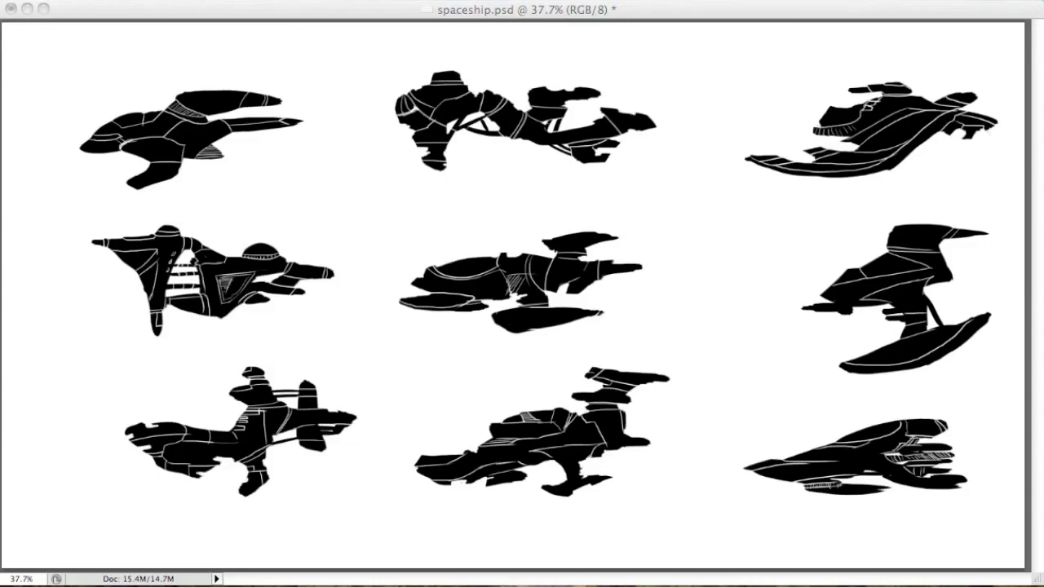